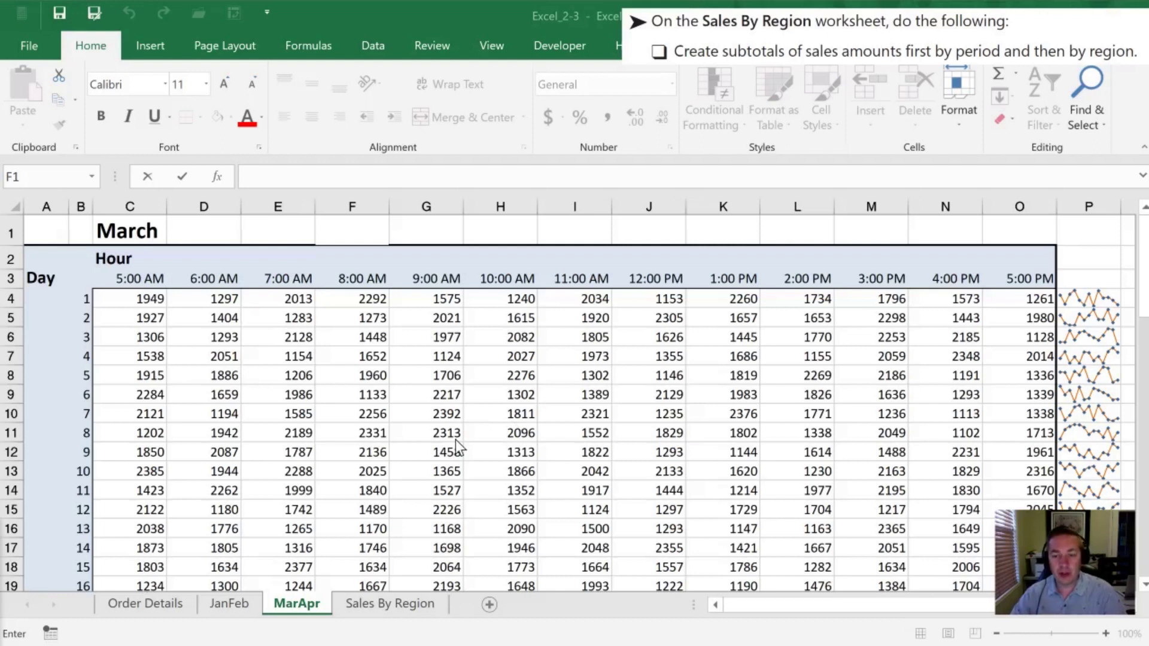
- Move two sheet tabs forward with Ctrl+PageDown to reach the Sales By Region worksheet
key(ctrl+Page_Down)
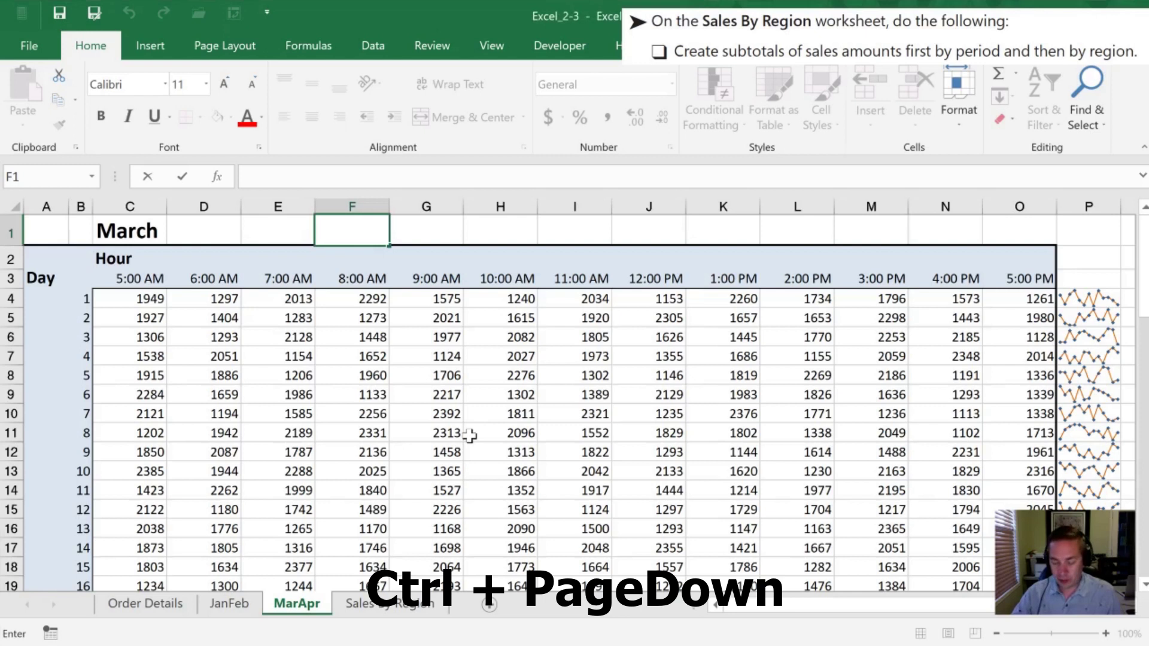
key(ctrl+Page_Down)
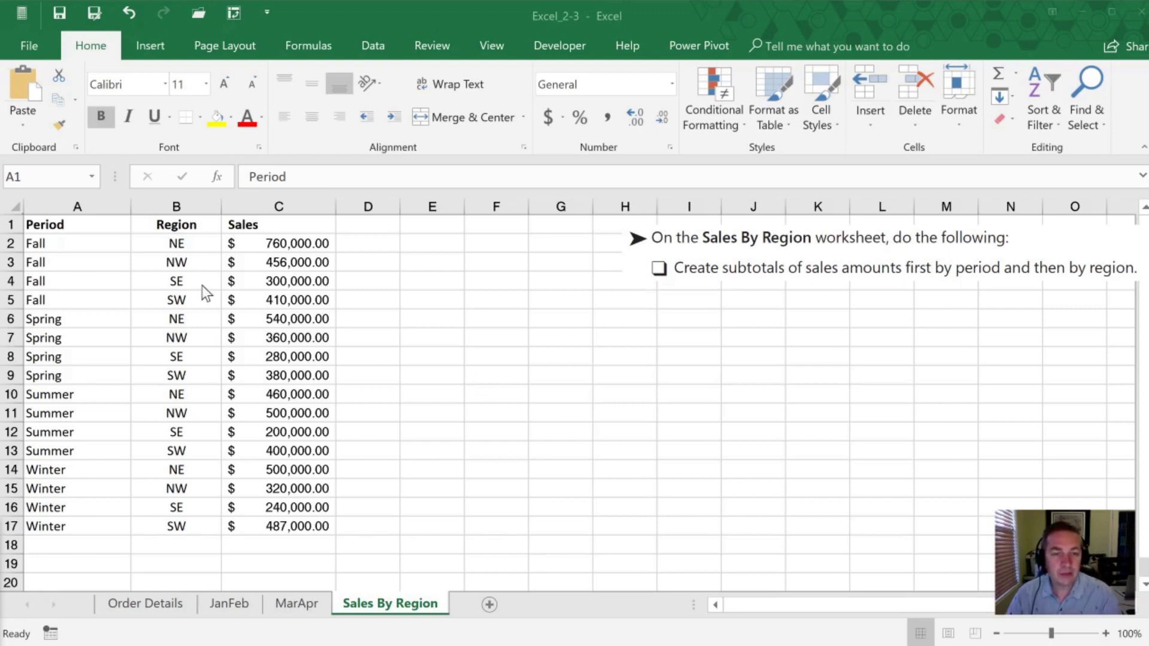
- Open the Subtotal dialog for the sales table and drag it clear of the data
click(87, 302)
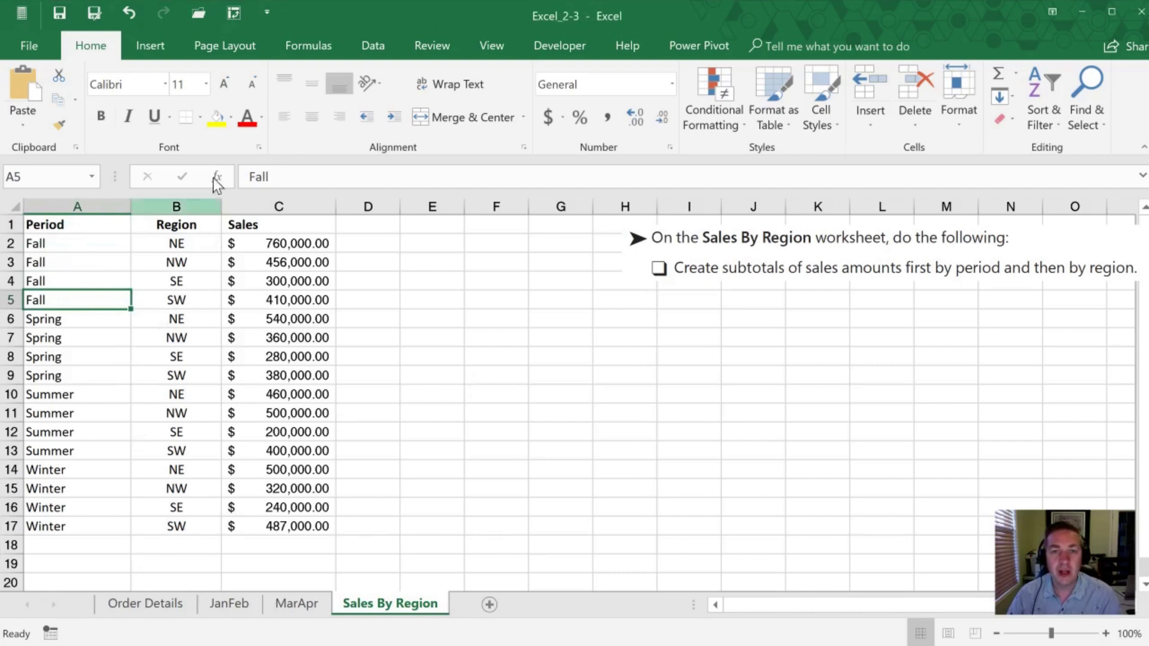
click(375, 46)
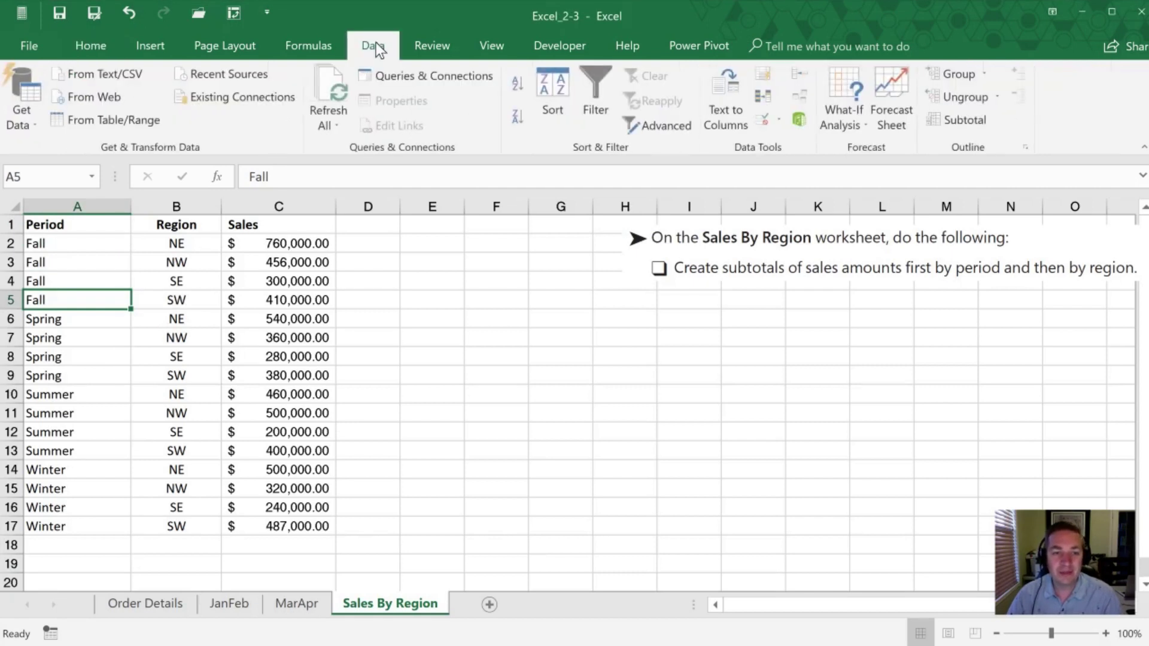
click(964, 120)
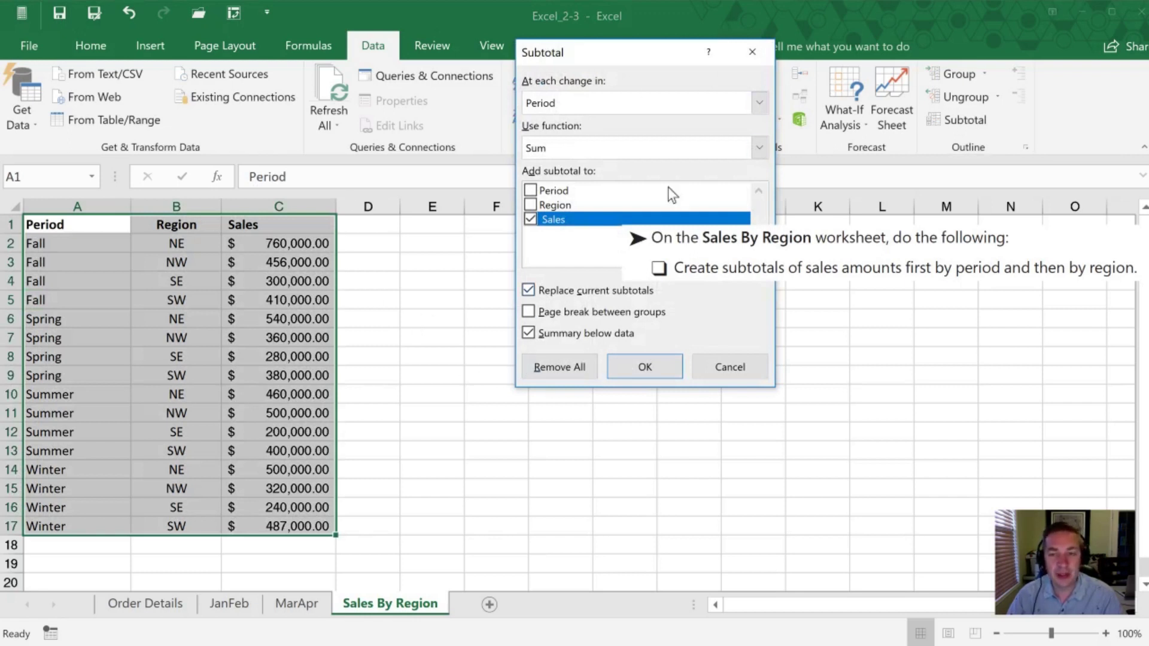
drag(671, 52, 508, 93)
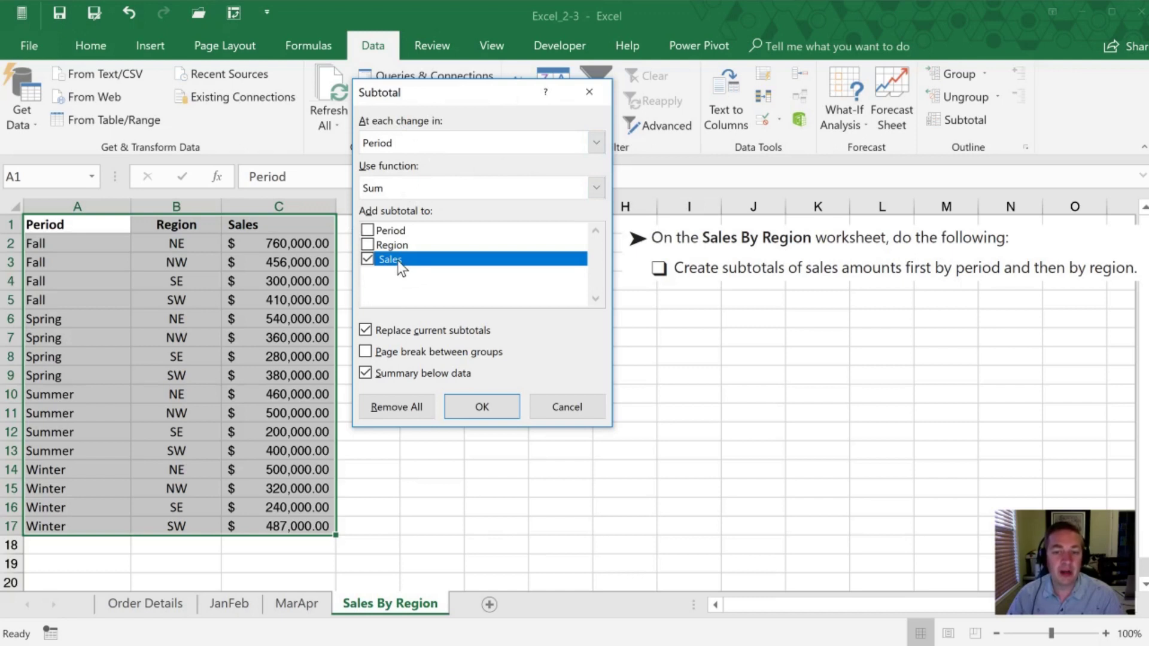
click(484, 407)
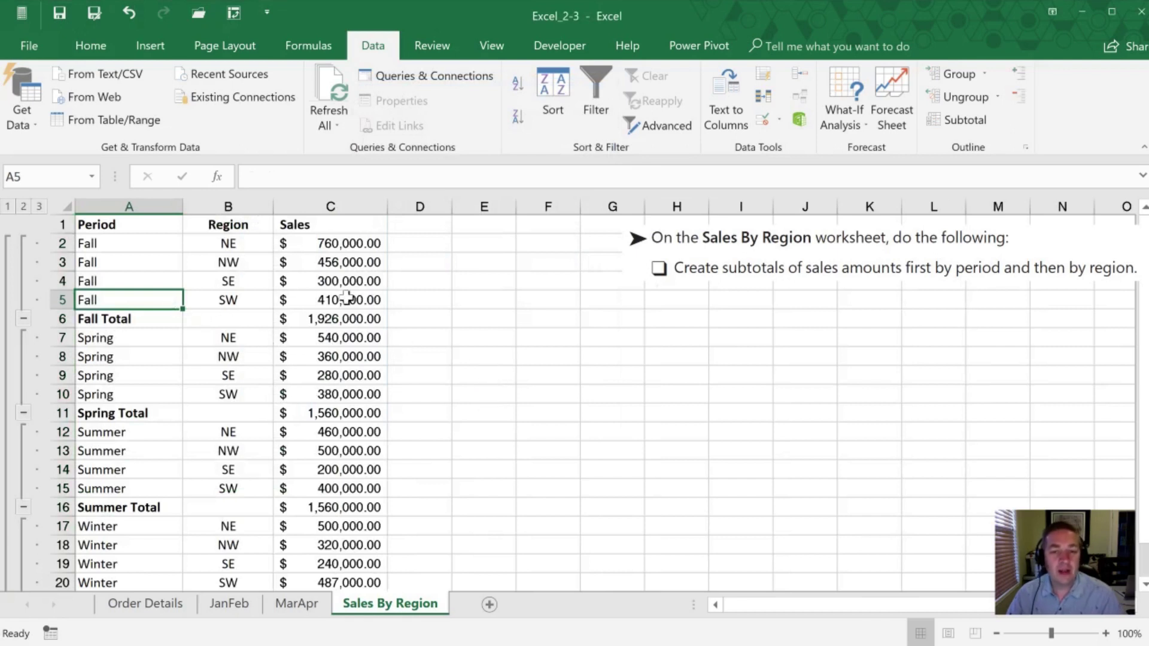
click(317, 319)
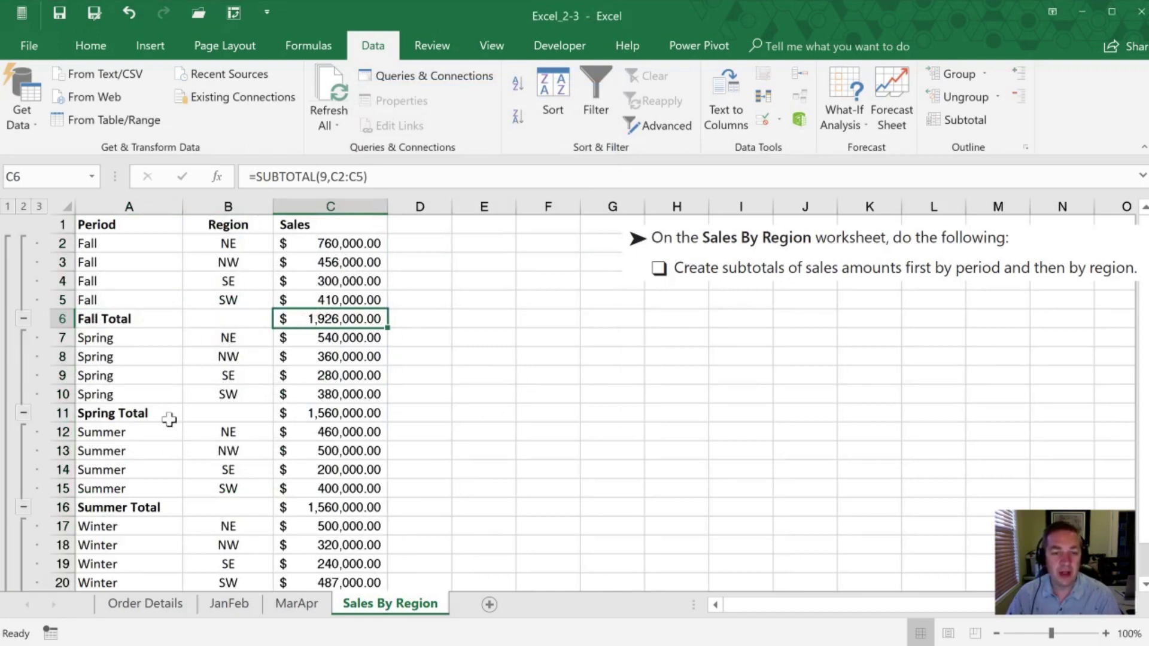
click(335, 413)
scroll(269, 446, down, 3)
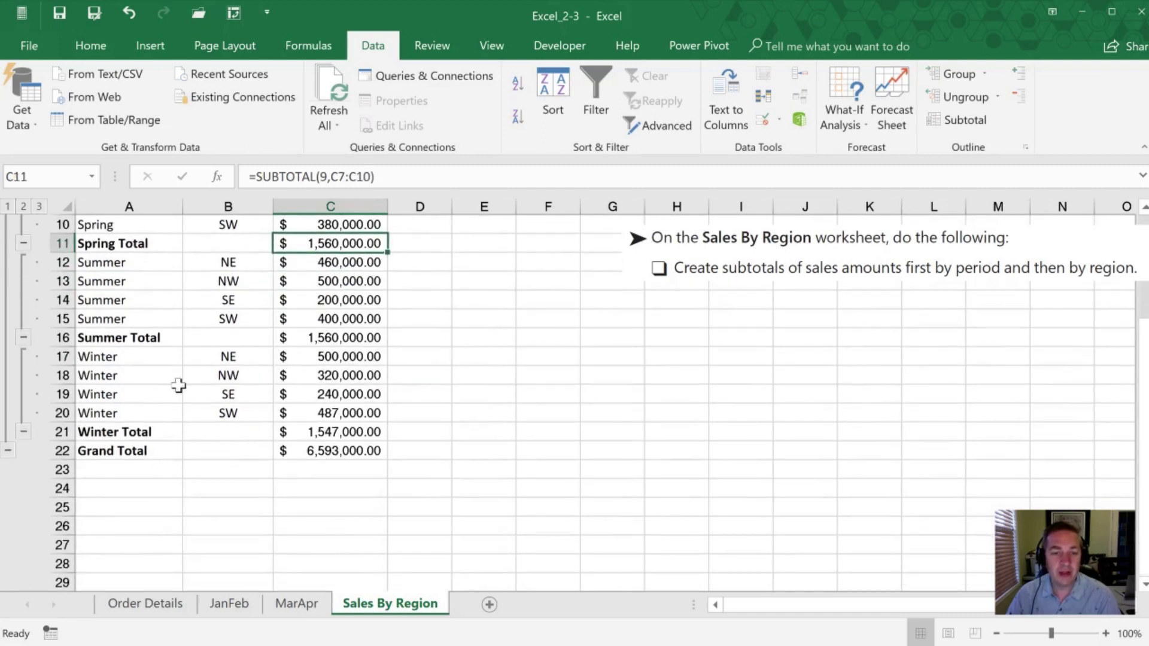
click(323, 354)
click(317, 426)
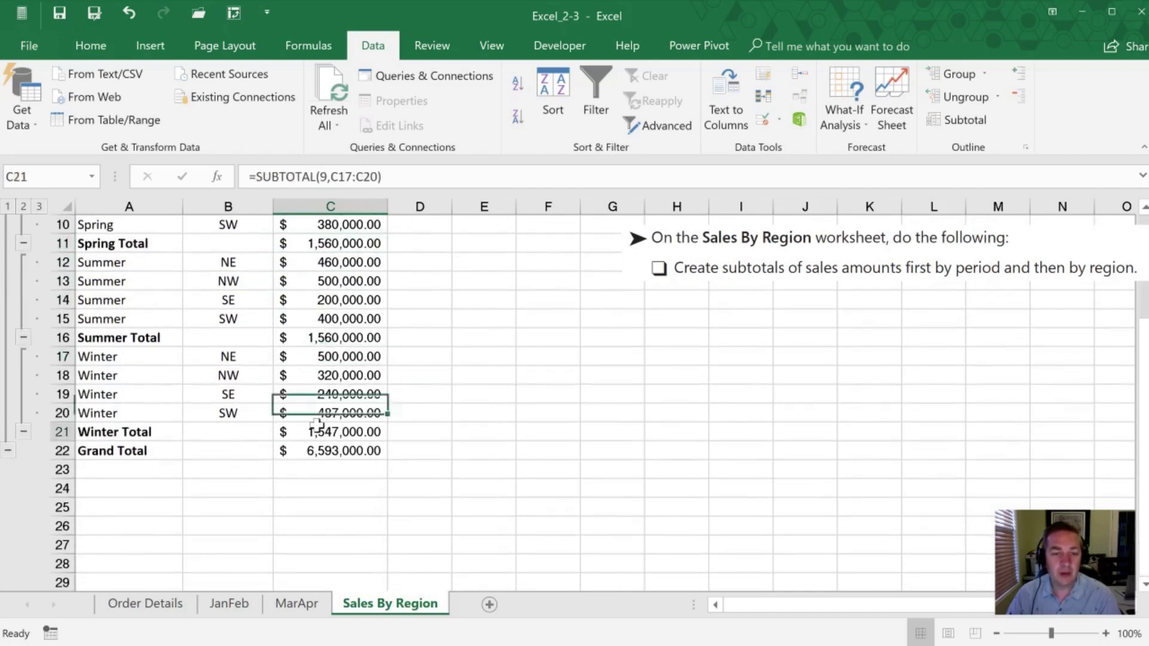
click(296, 451)
scroll(214, 471, up, 3)
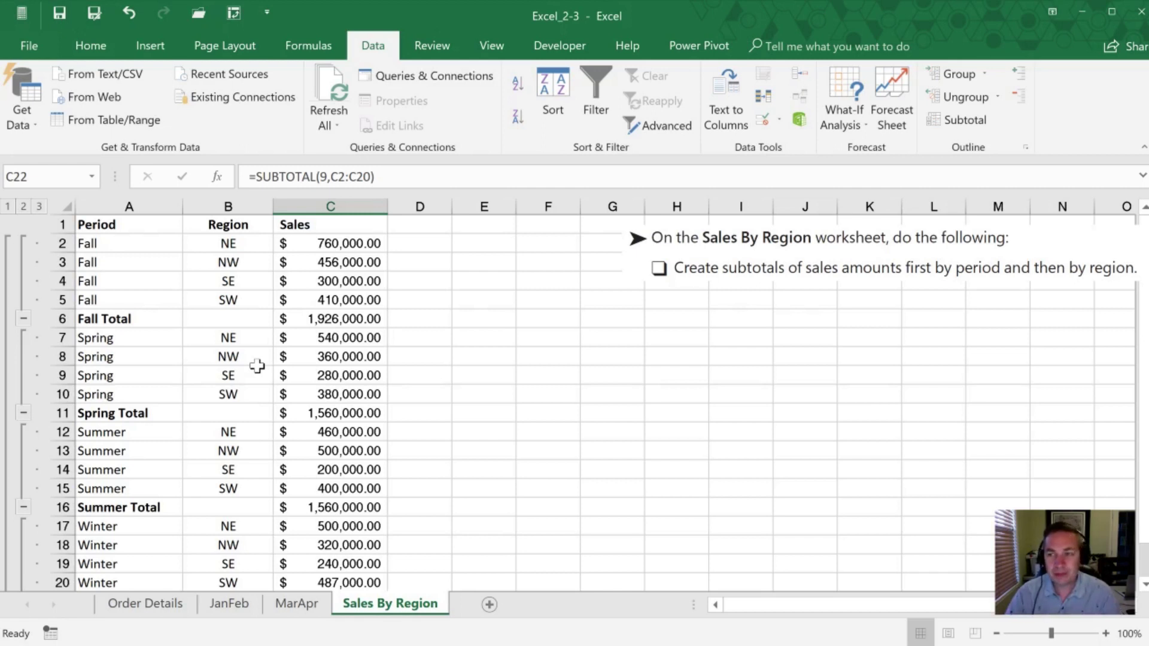
- Switch the period subtotals from Sum to Average, e.g. Fall Average 481,500
click(215, 302)
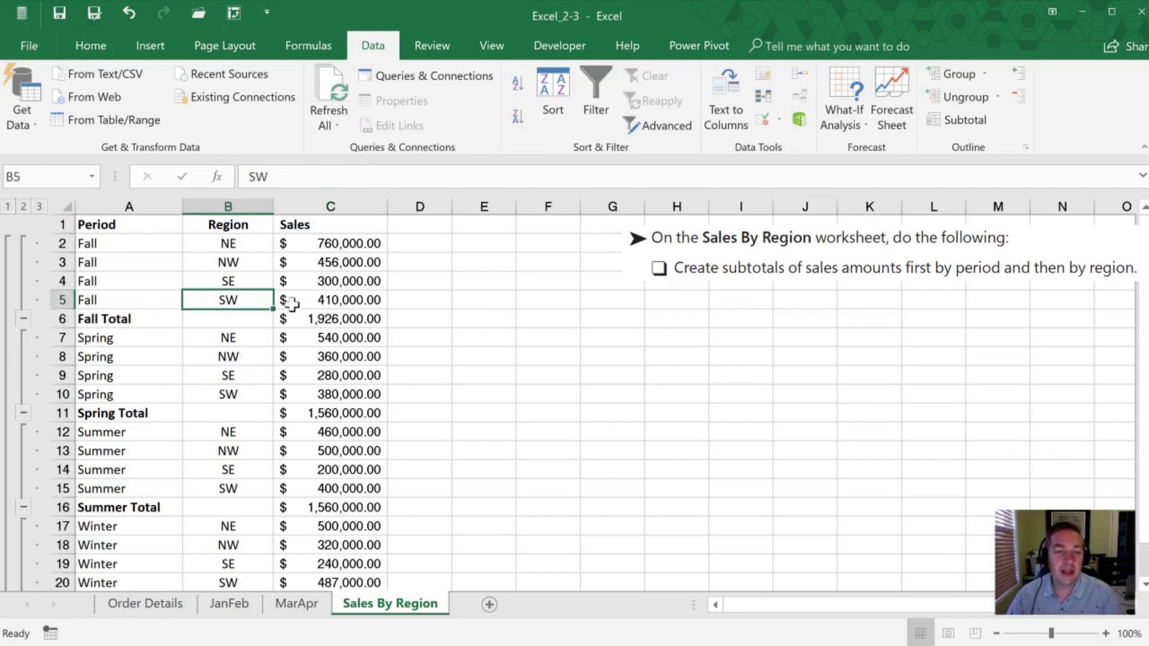
click(947, 122)
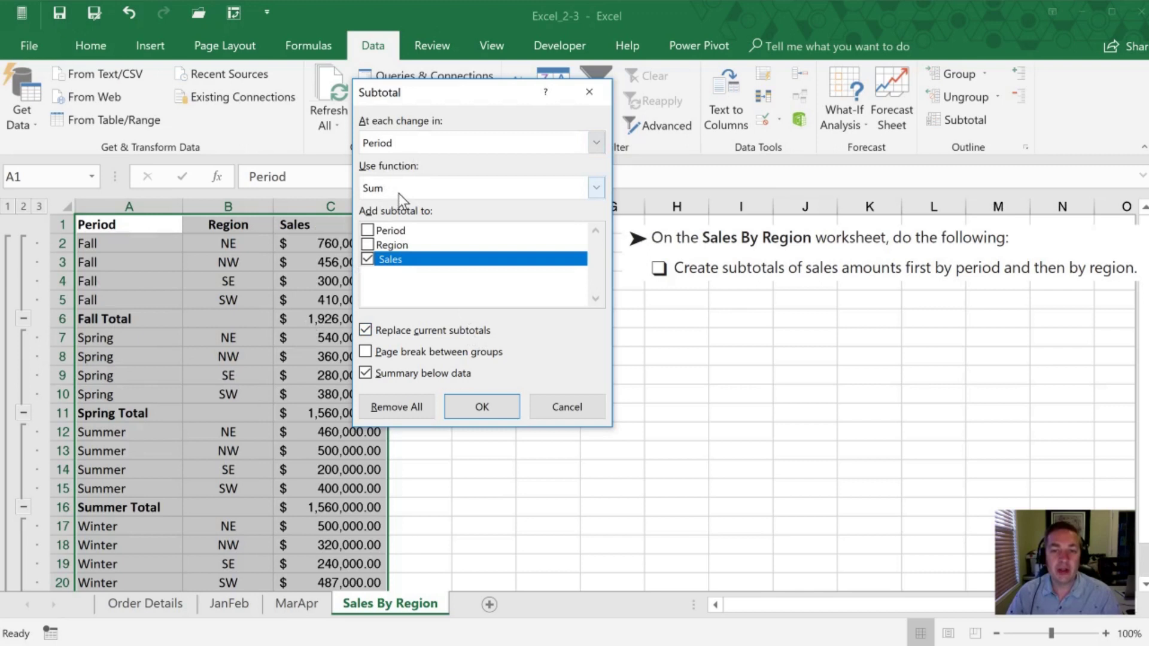
click(596, 189)
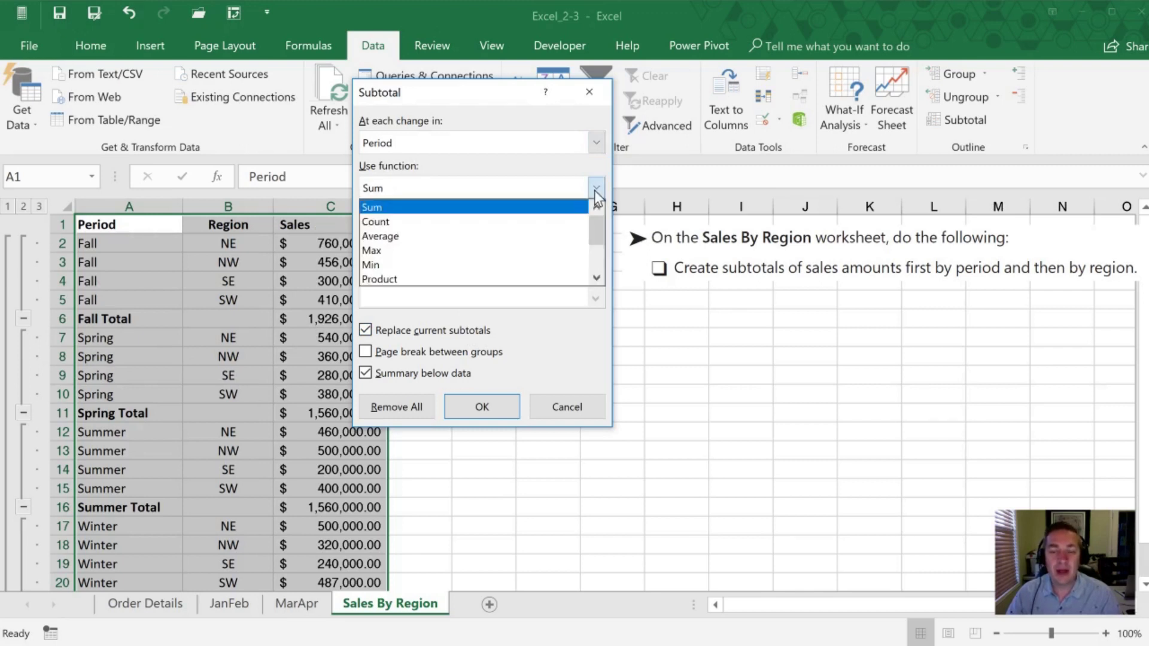
click(395, 236)
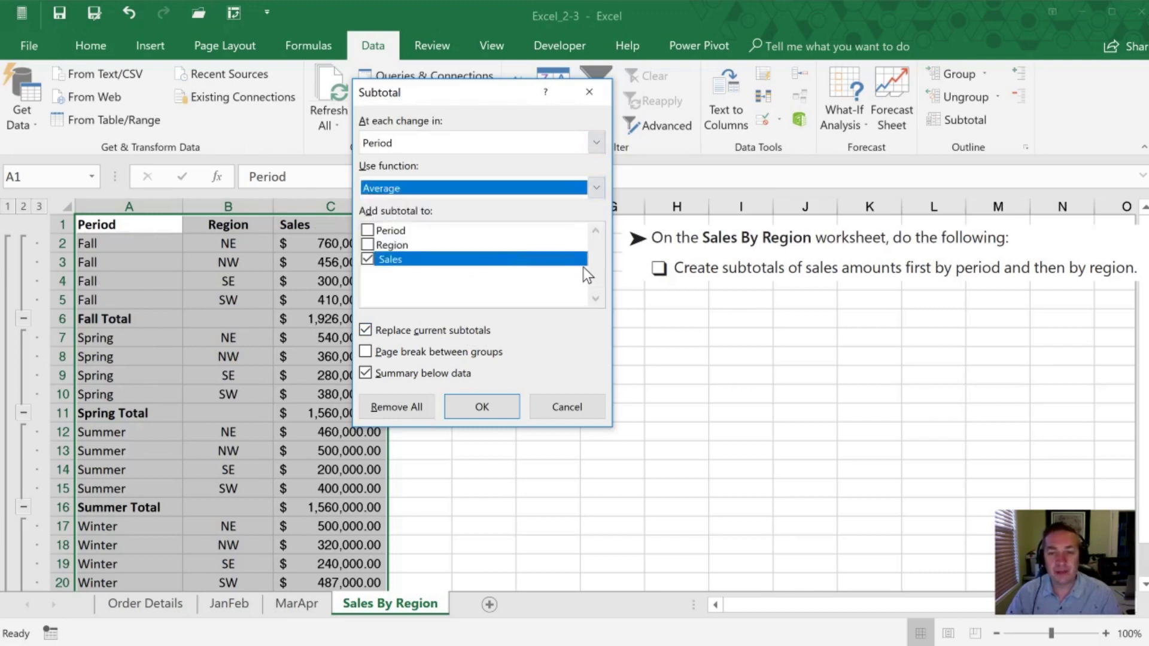
click(482, 408)
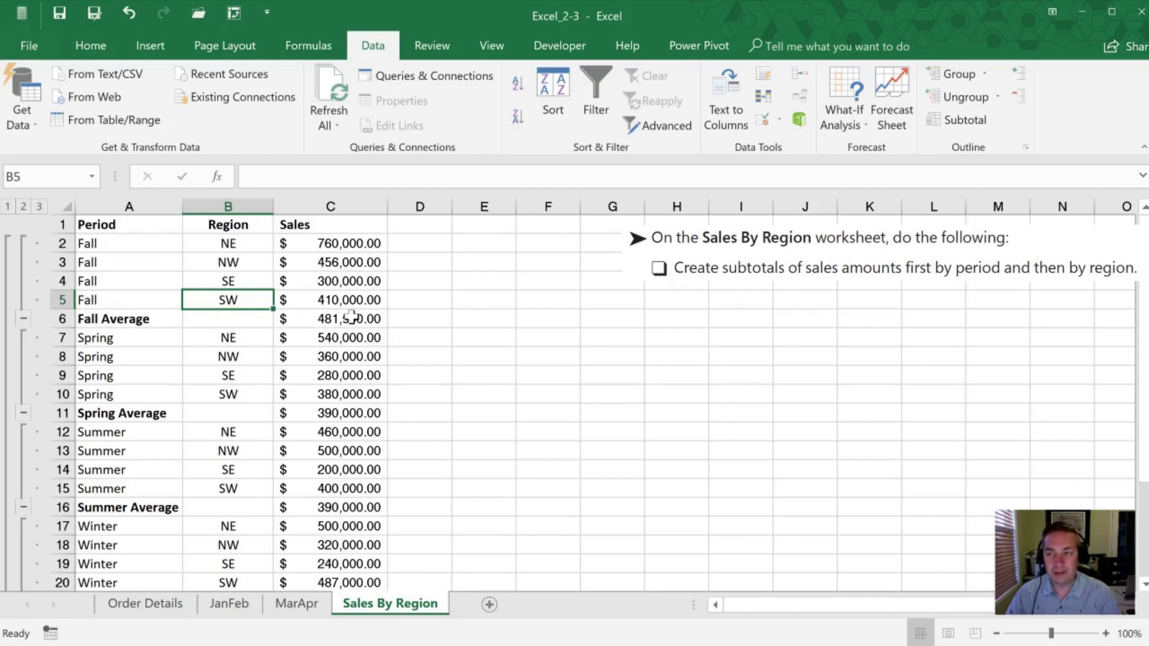
- Remove all subtotals, then sort the A1:C17 sales rows by Region
click(959, 120)
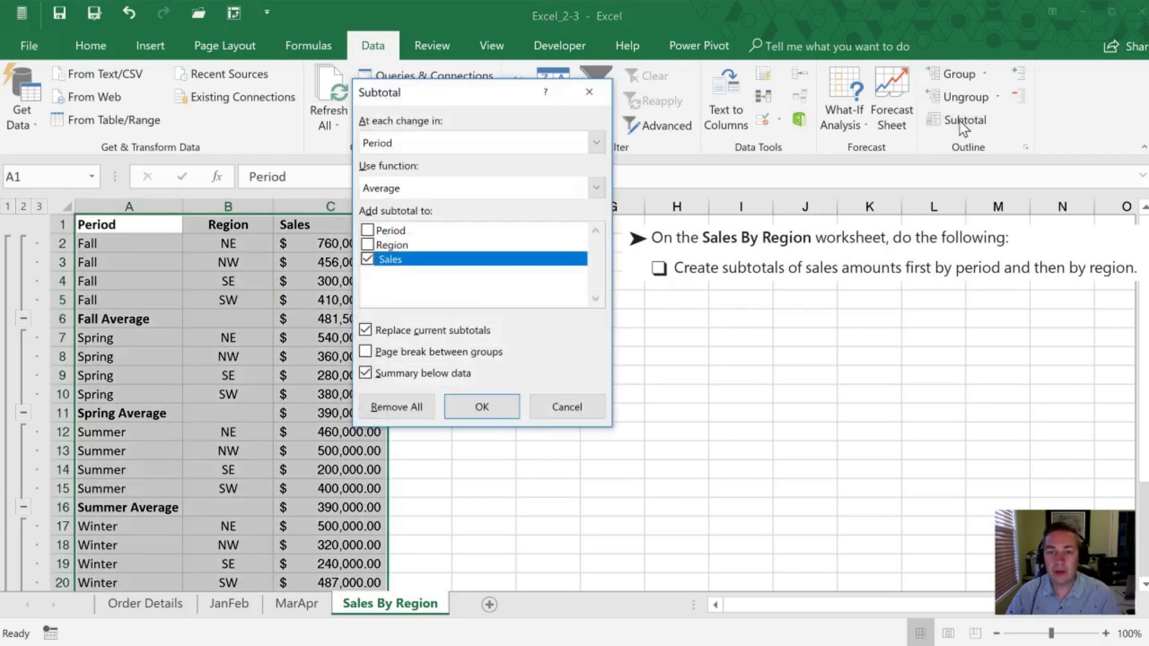
click(497, 408)
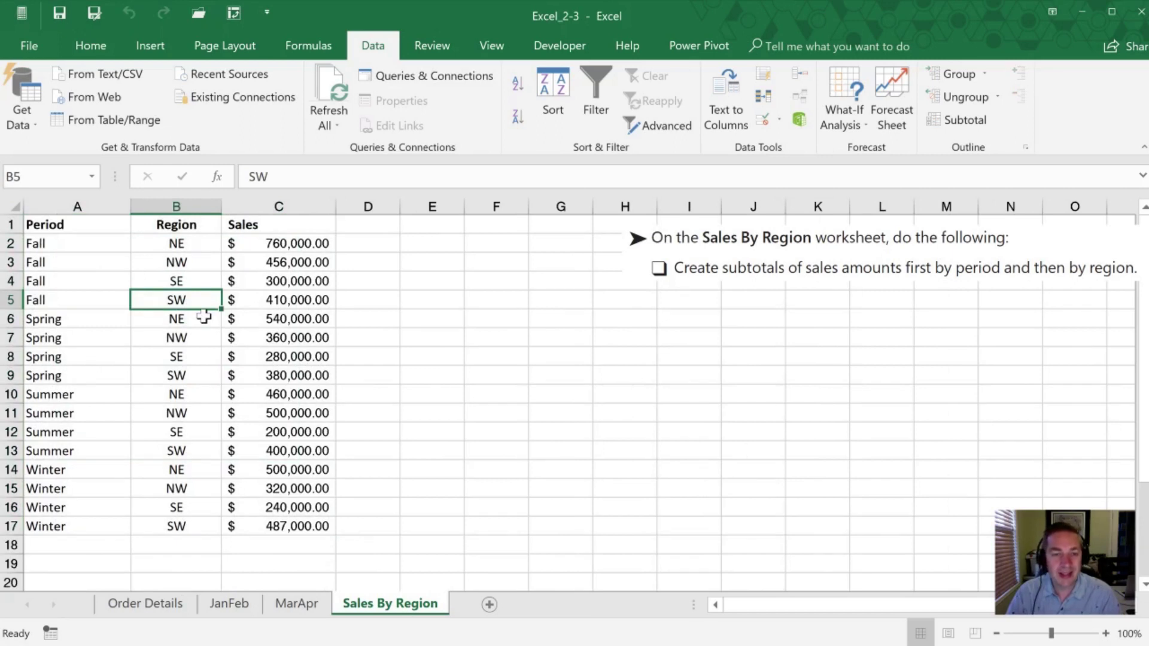
drag(54, 226, 328, 508)
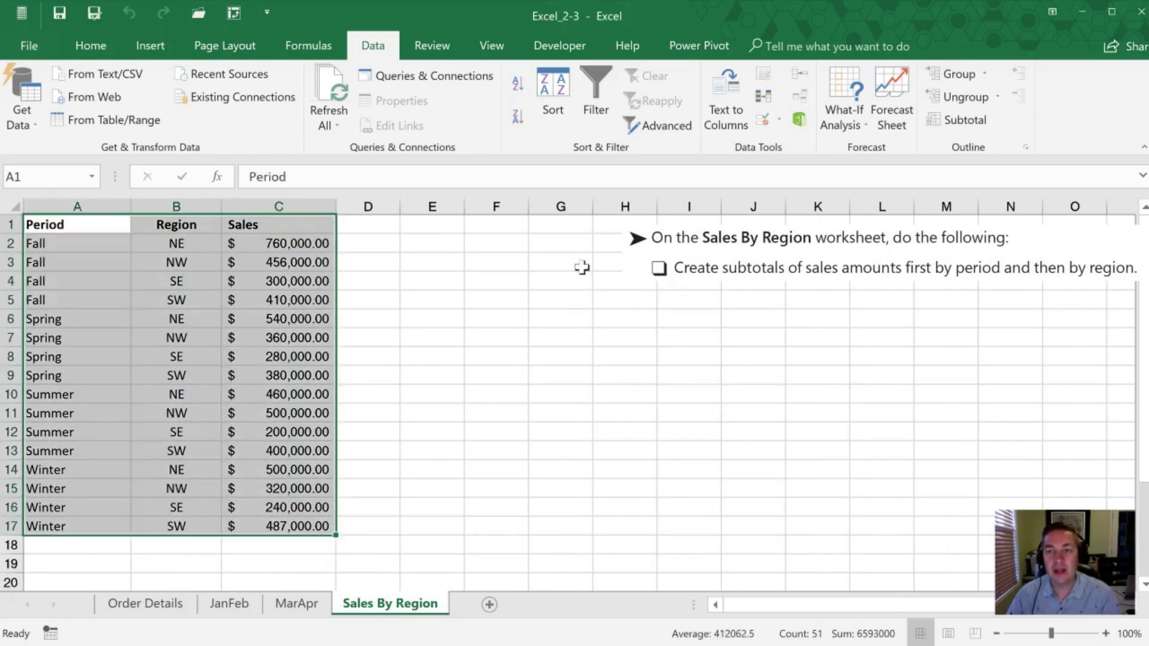
click(559, 92)
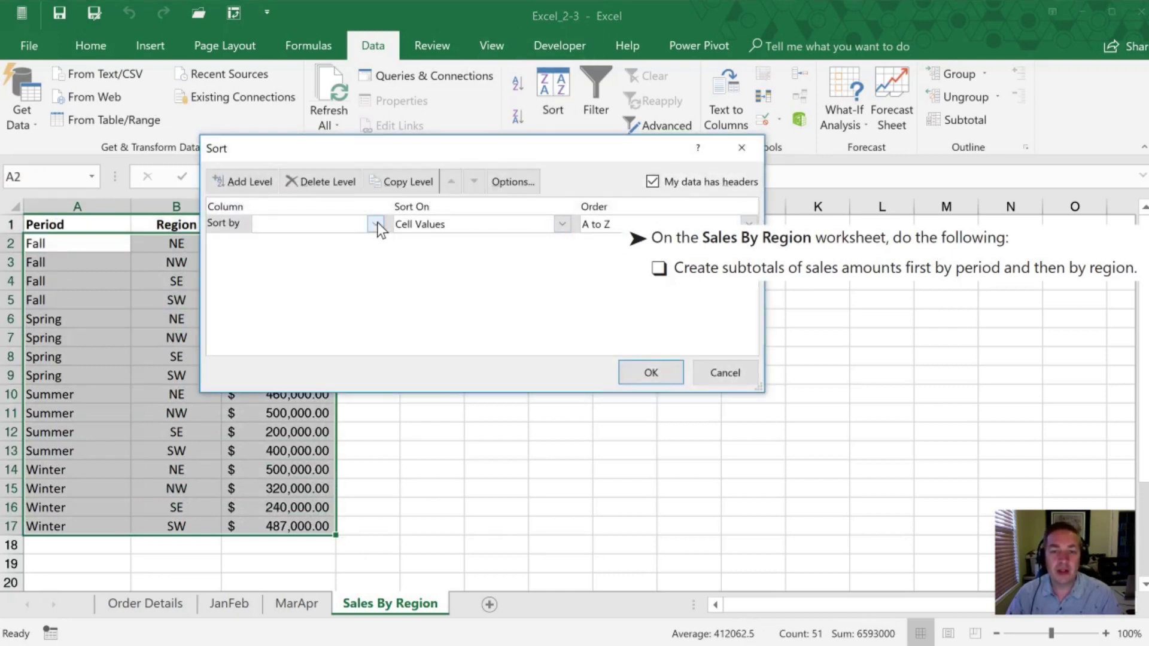
click(377, 223)
click(289, 251)
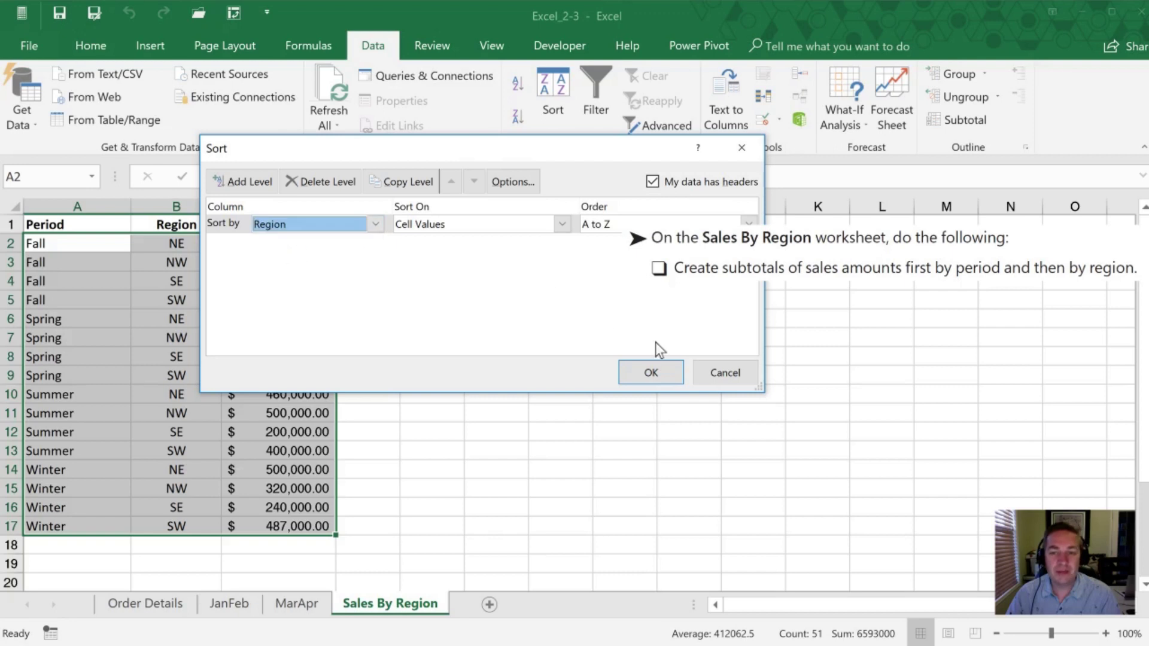
click(652, 372)
click(90, 266)
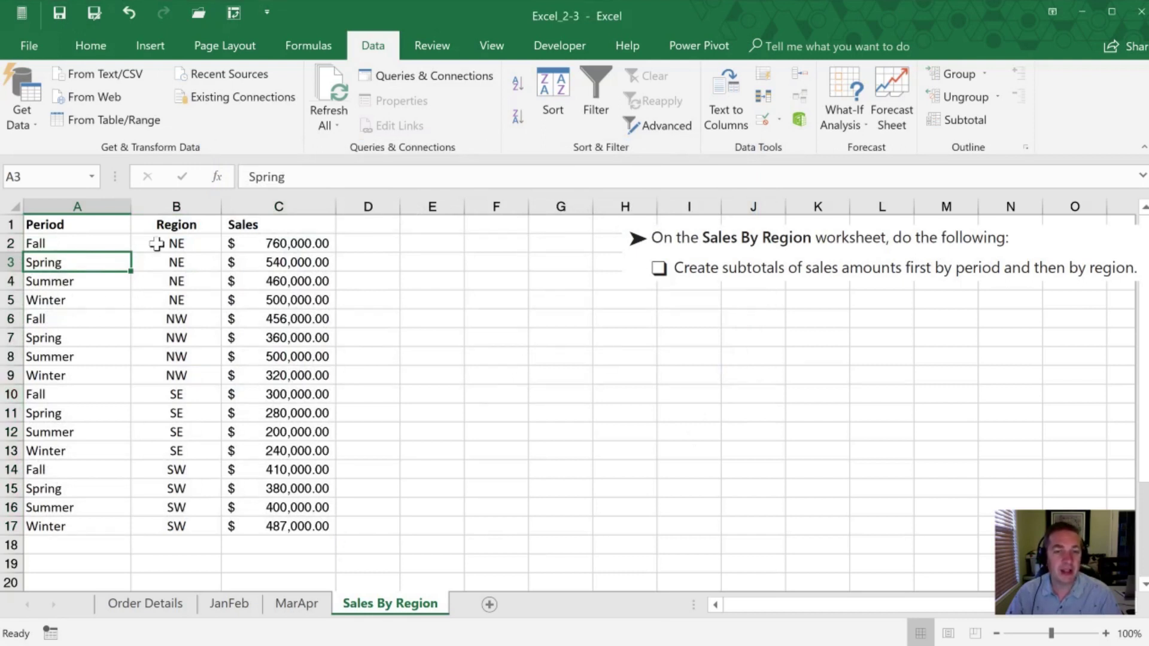
- Add Sum subtotals of Sales at each Region change, e.g. NE Total 2,260,000
click(179, 322)
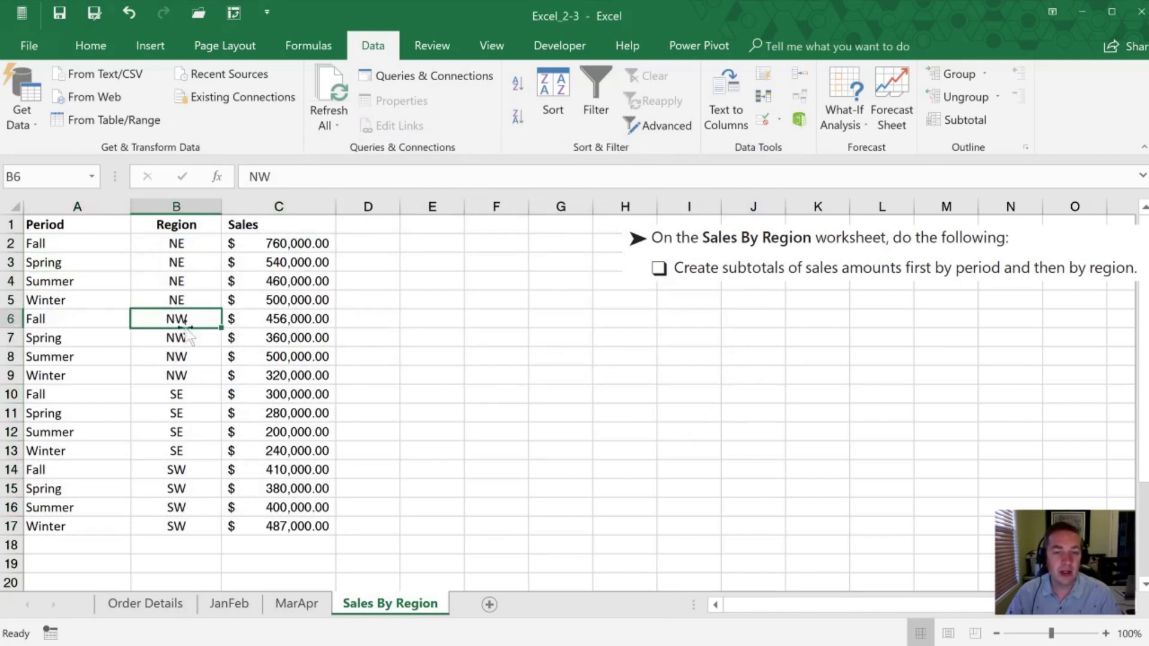
click(958, 120)
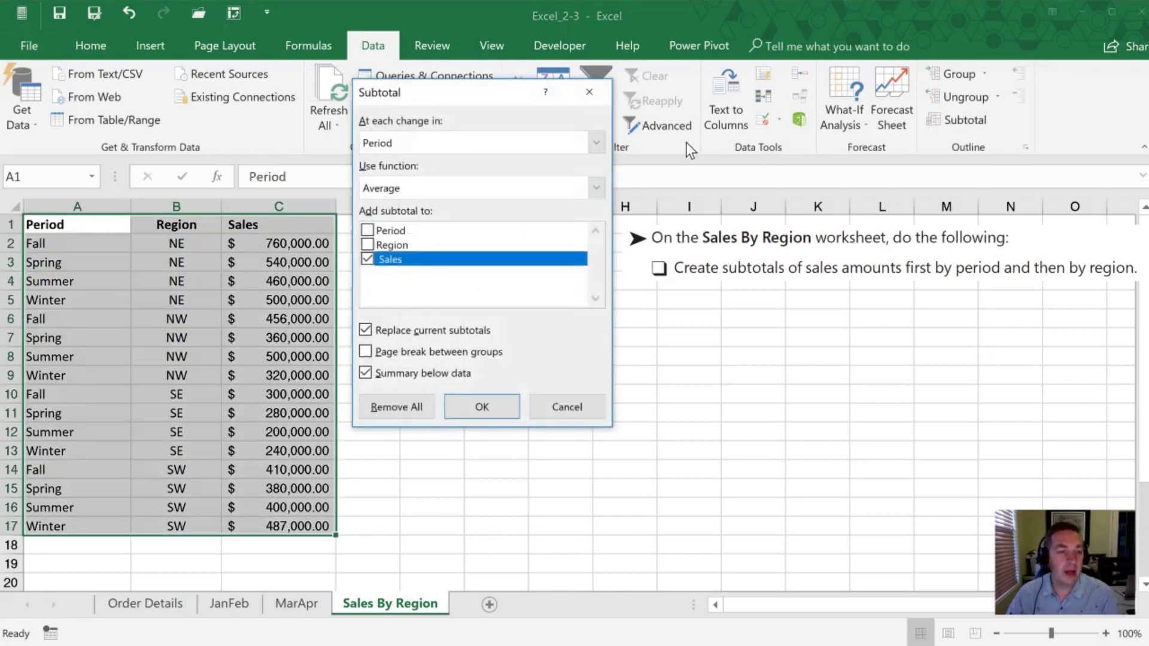
click(426, 191)
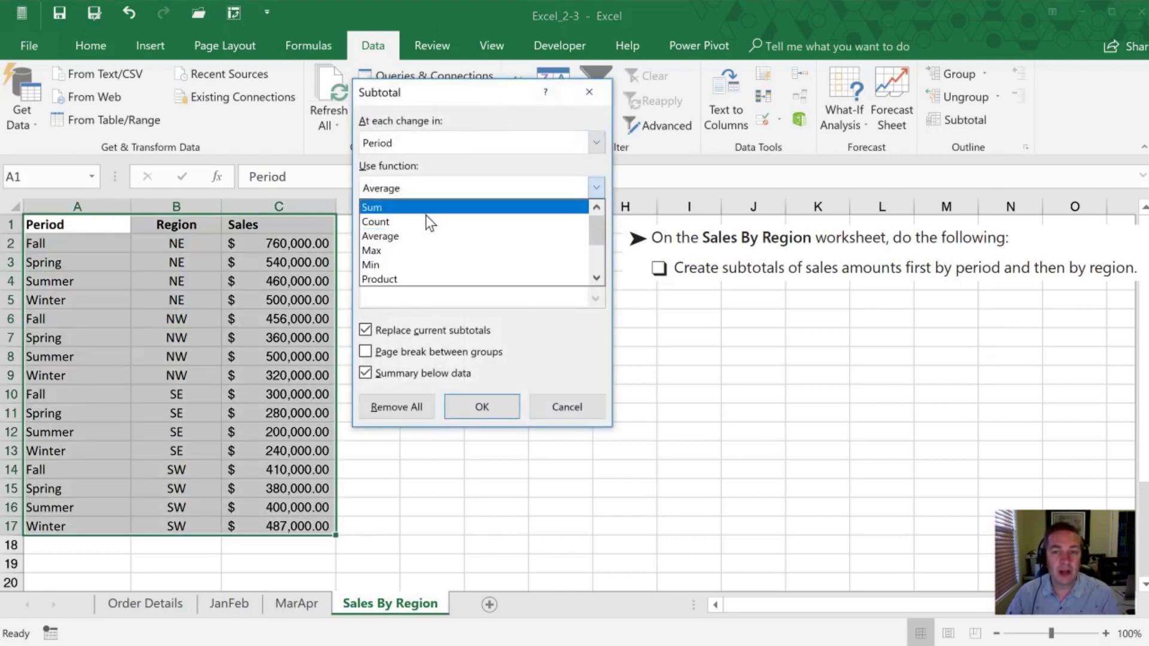
click(425, 210)
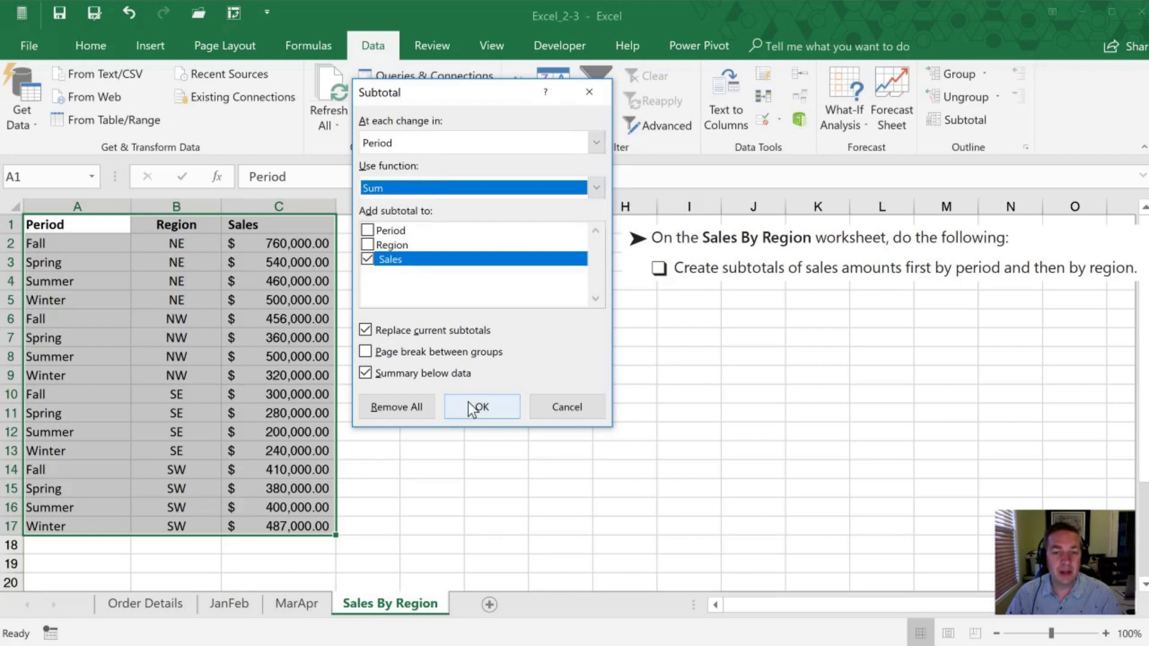
click(482, 139)
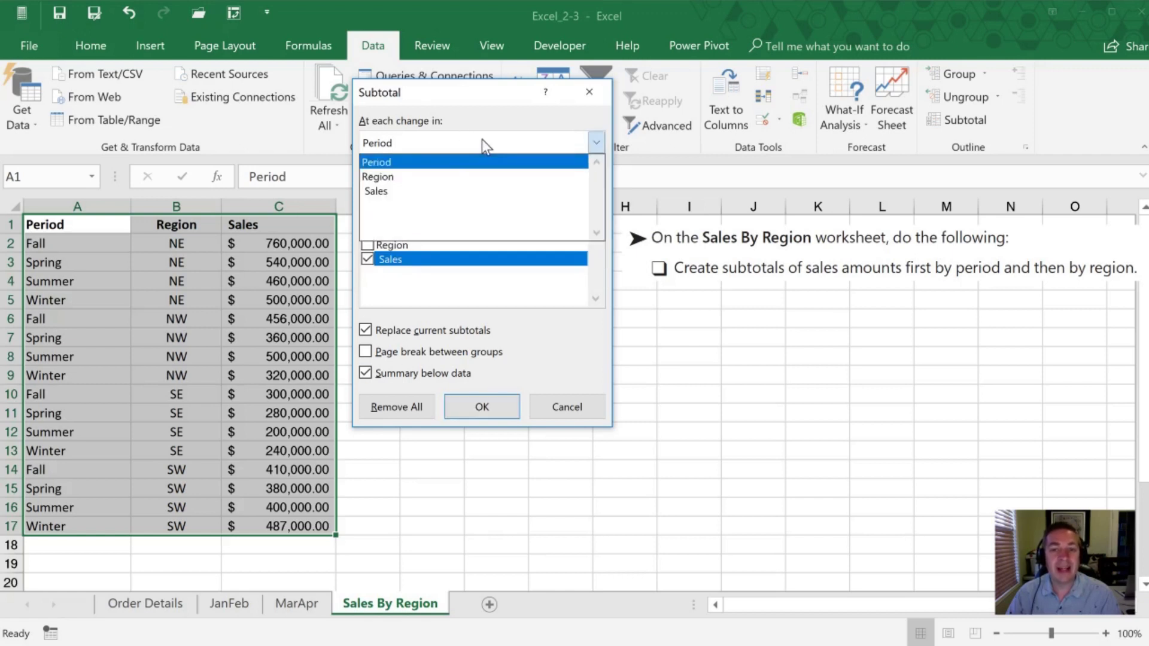
click(393, 177)
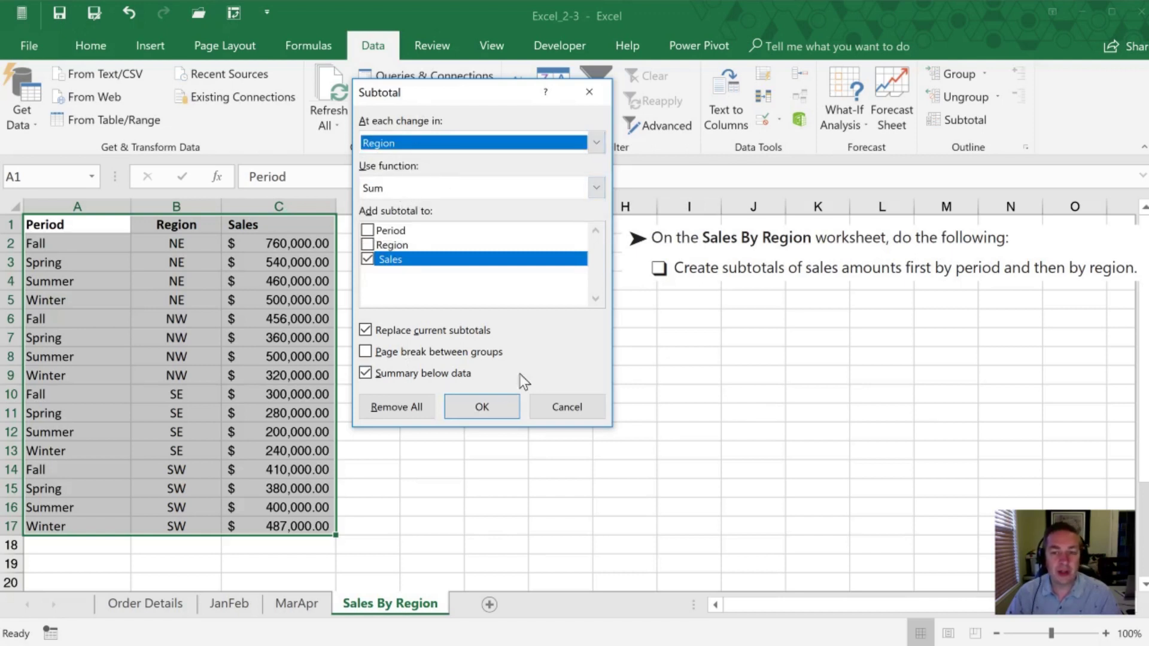
click(460, 407)
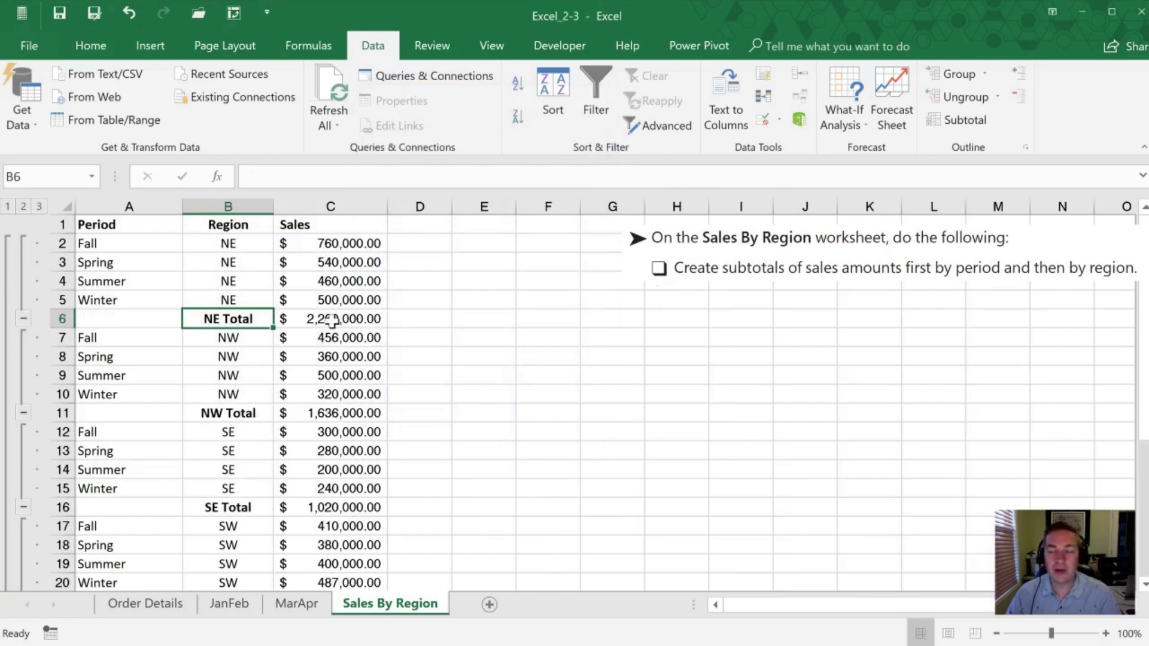
- Change the region subtotals to Average, giving NE Average 565,000 and NW Average 409,000
click(964, 121)
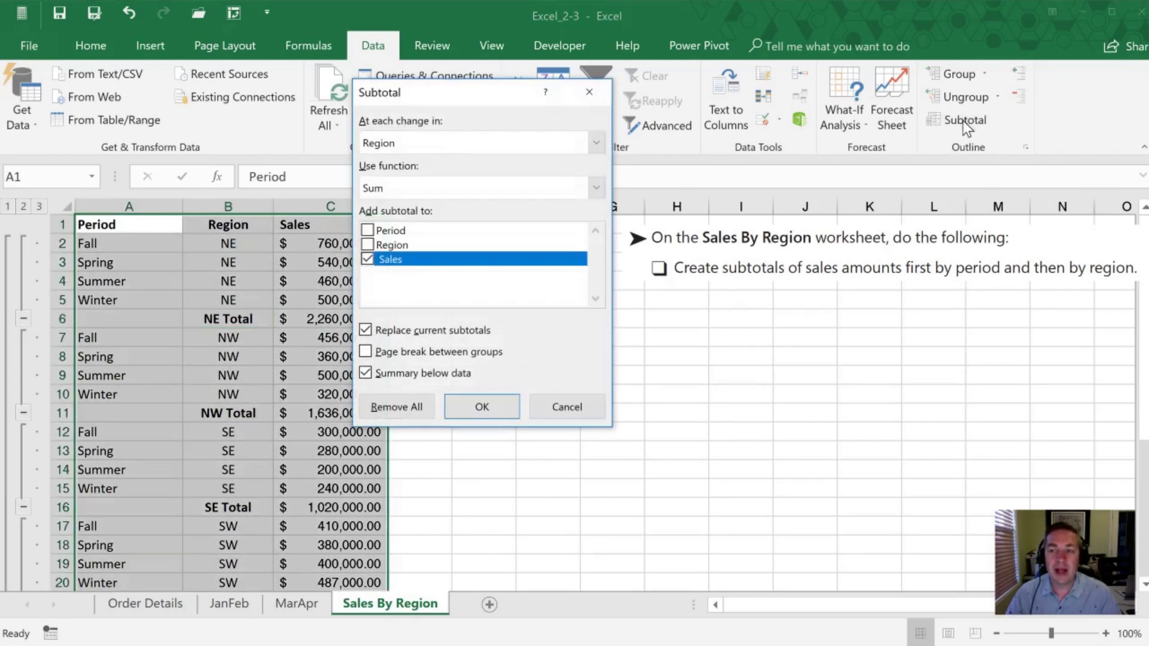
click(595, 188)
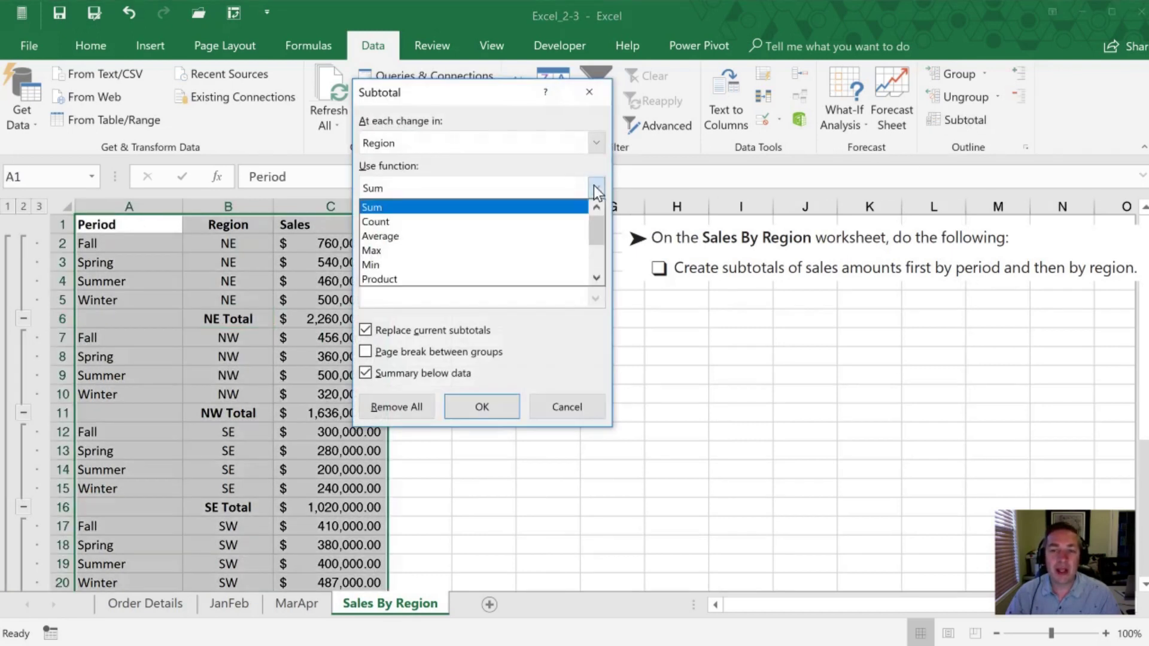
click(485, 236)
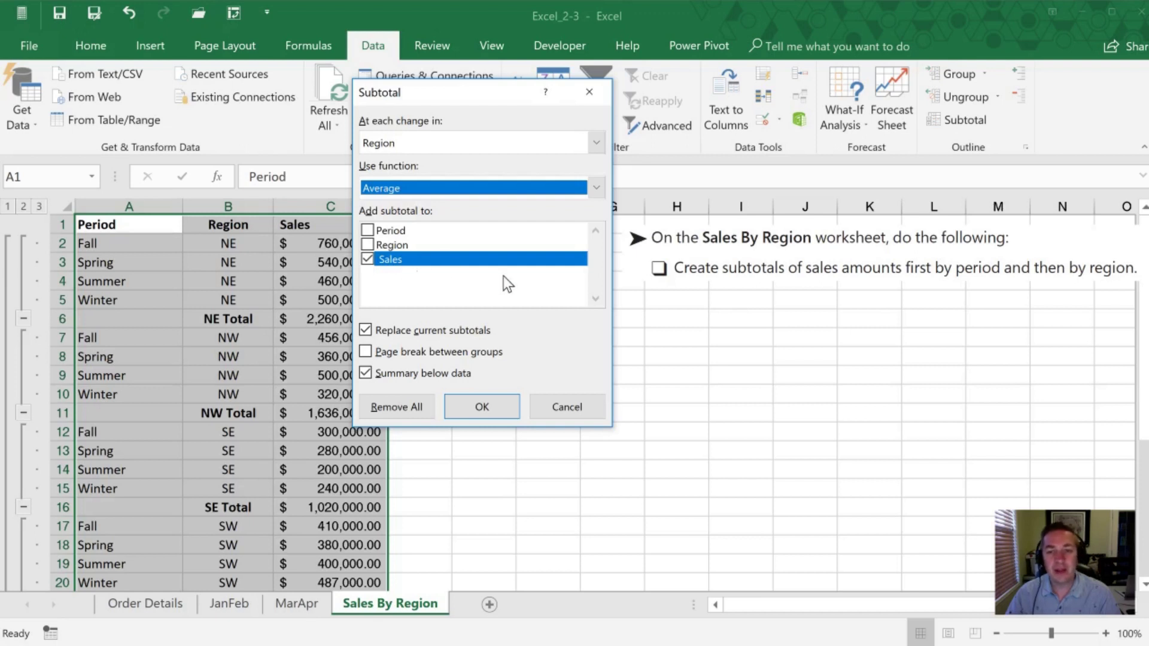
click(487, 402)
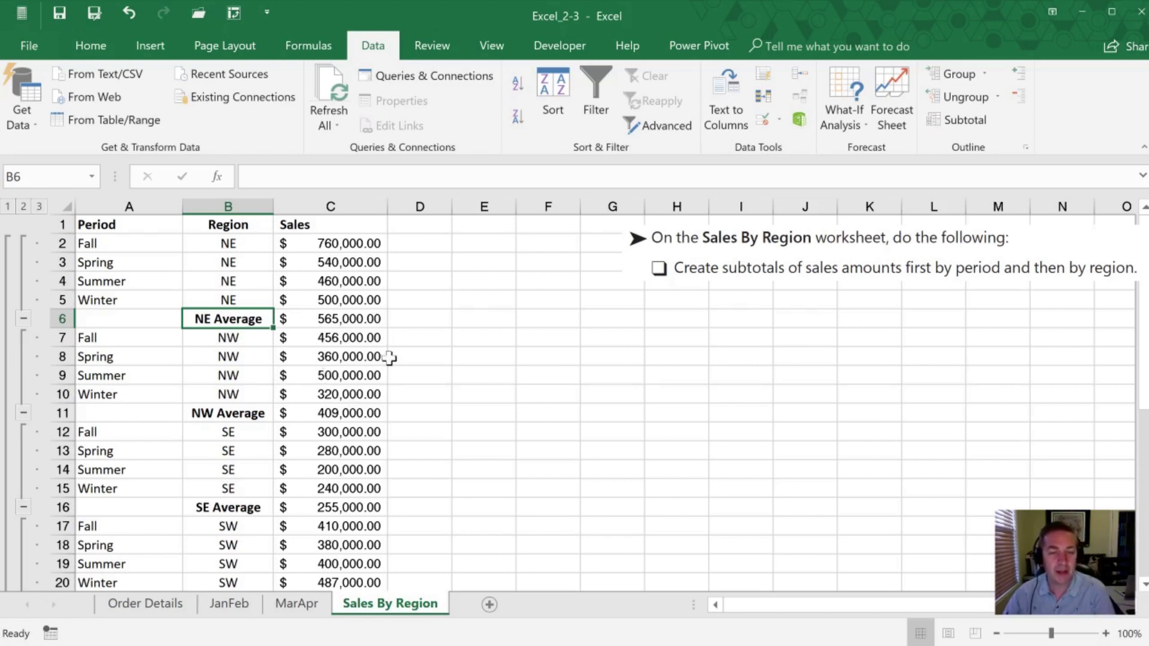
- Regroup the average subtotals by Period, producing a Grand Average of 412,062.50
click(964, 121)
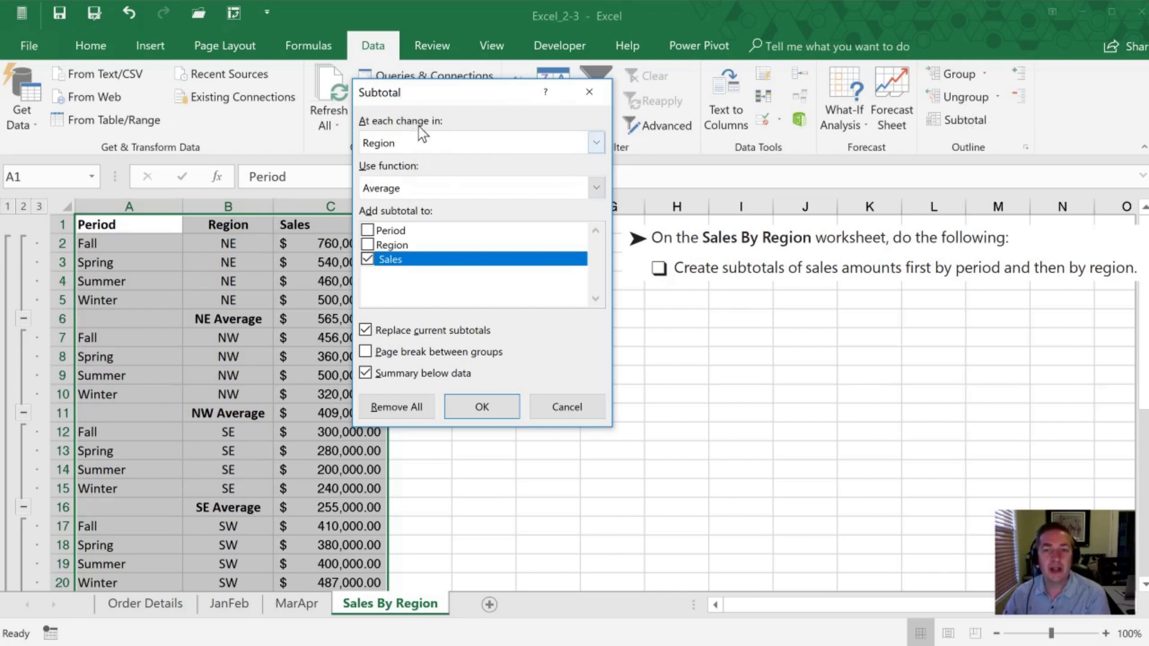
click(597, 143)
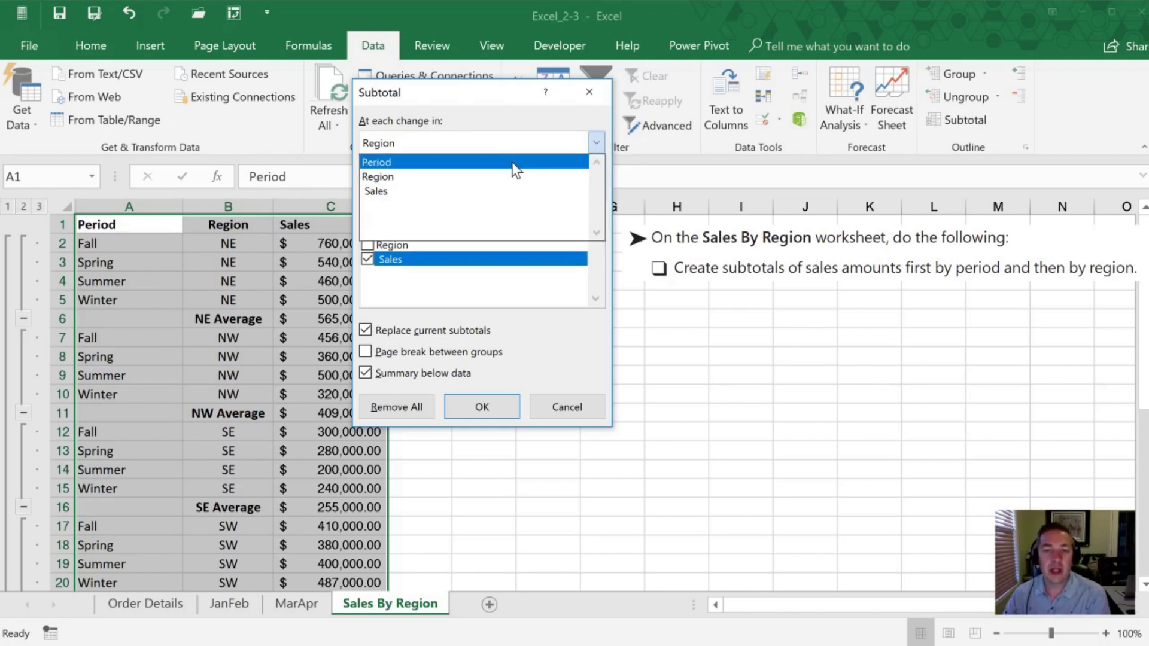
click(512, 162)
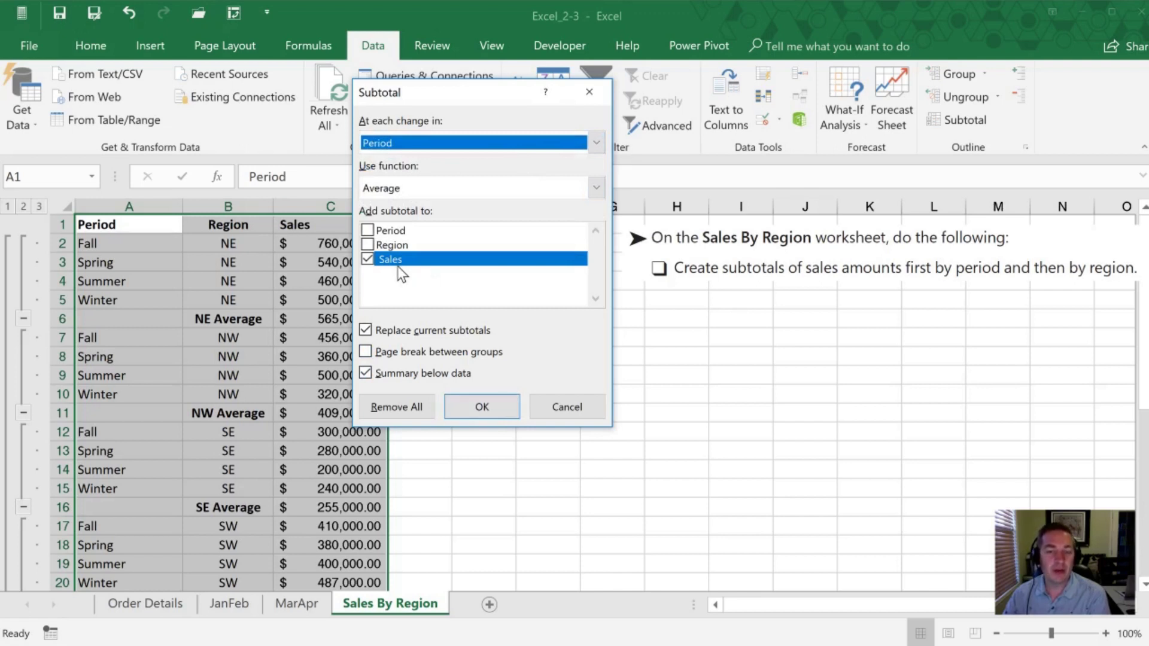
click(479, 405)
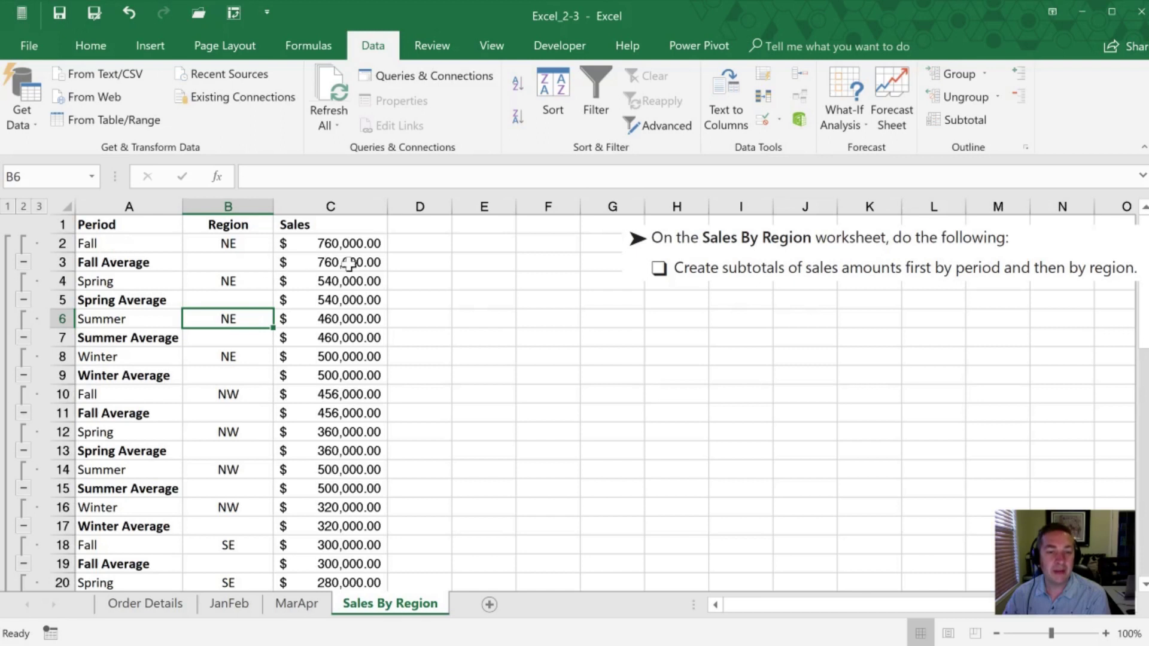
- Inspect the SUBTOTAL formulas in C3 and C5 and scroll through the period averages
click(348, 263)
click(342, 297)
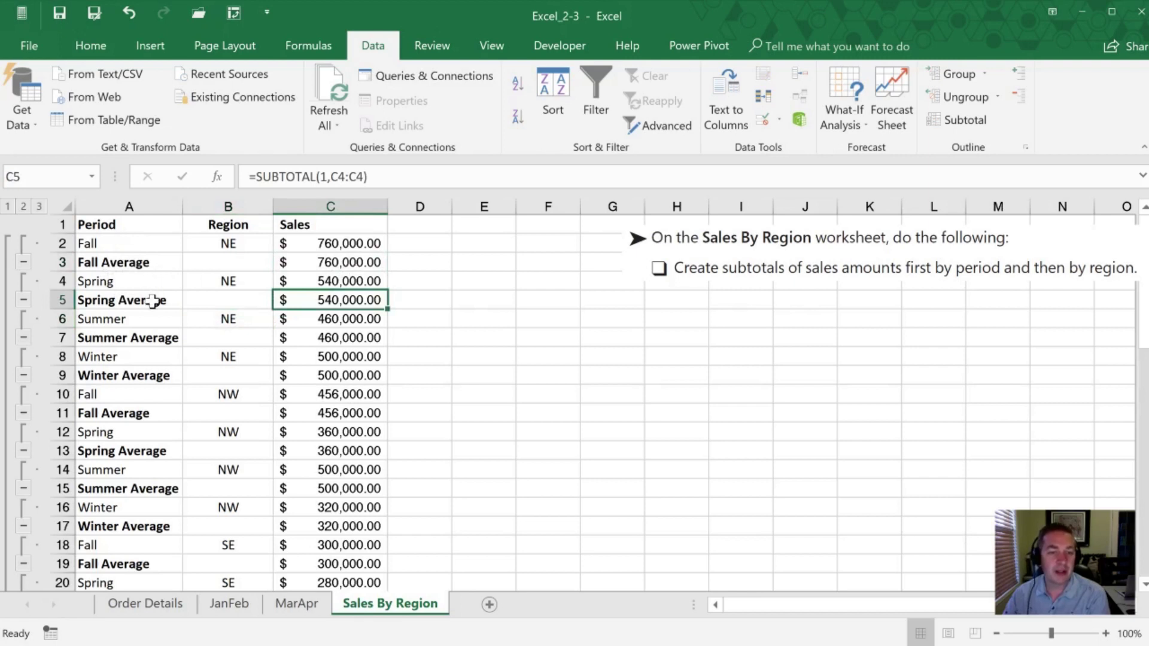
scroll(214, 342, down, 7)
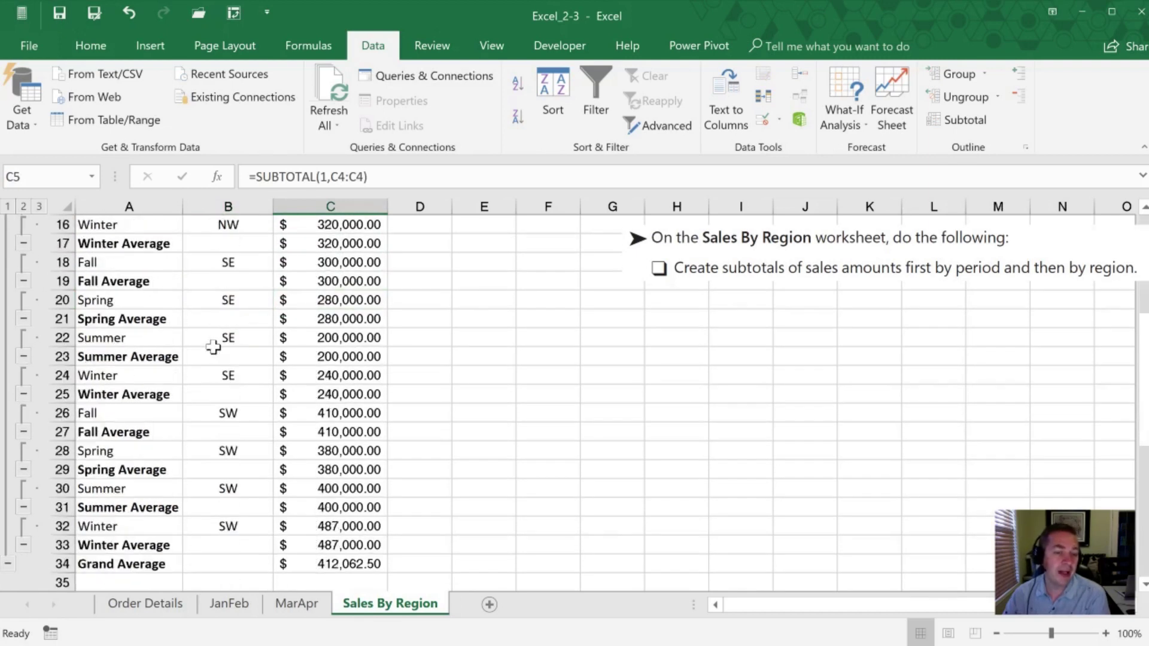
scroll(213, 340, up, 7)
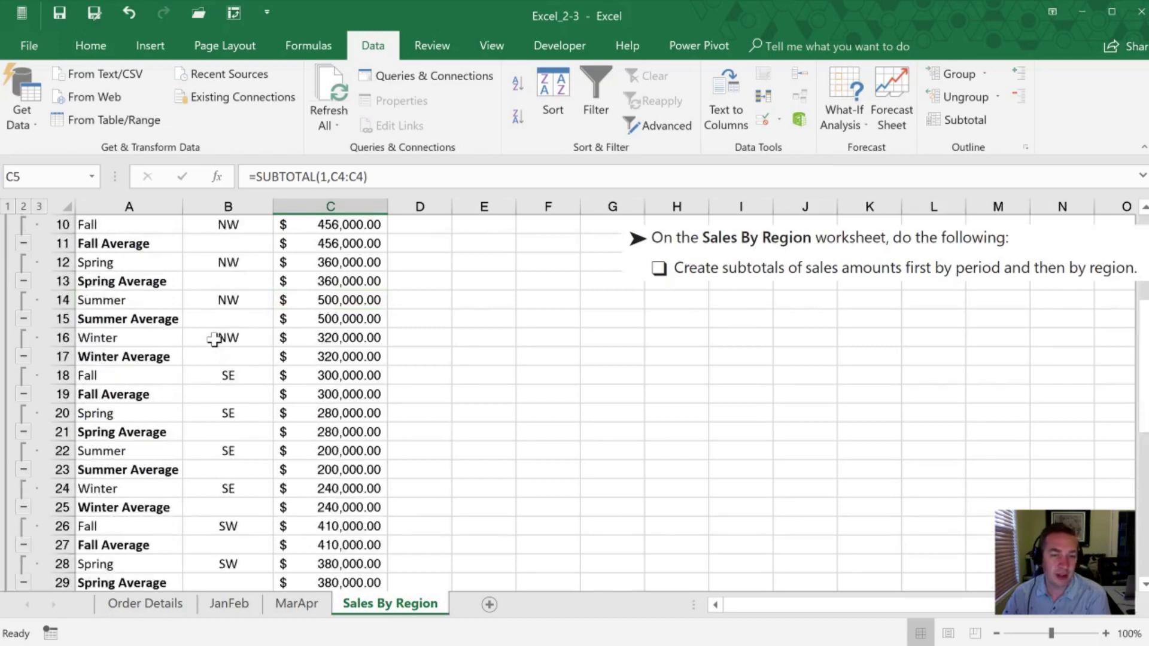
click(960, 124)
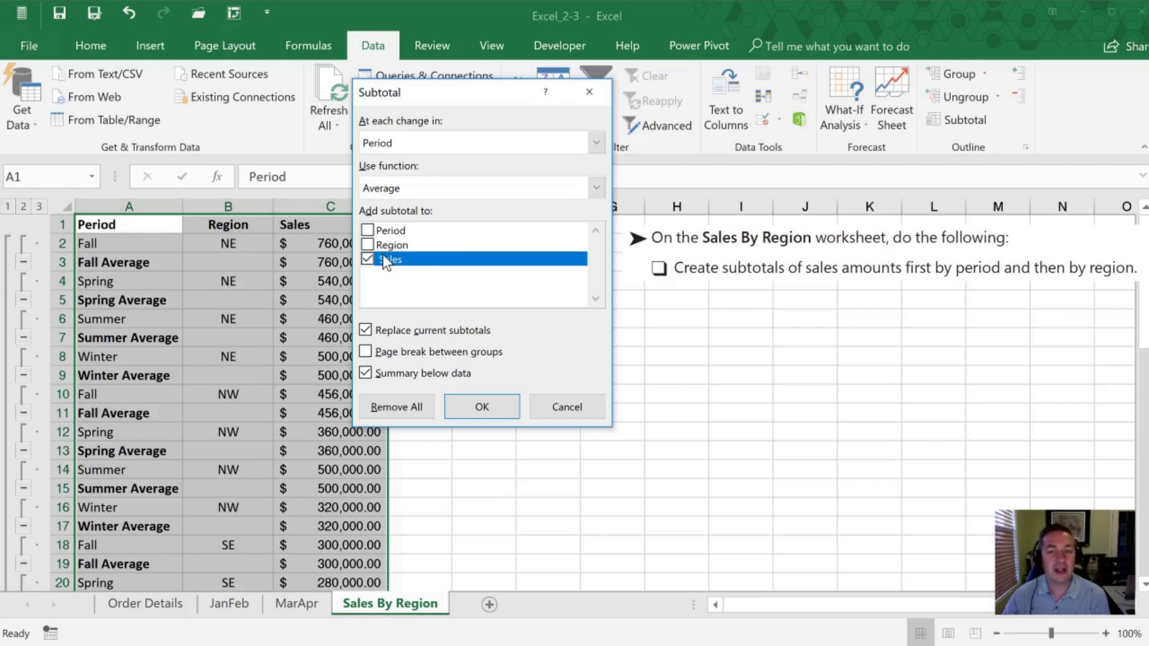
- Average the Region column instead of Sales in the period subtotals
click(367, 244)
click(367, 259)
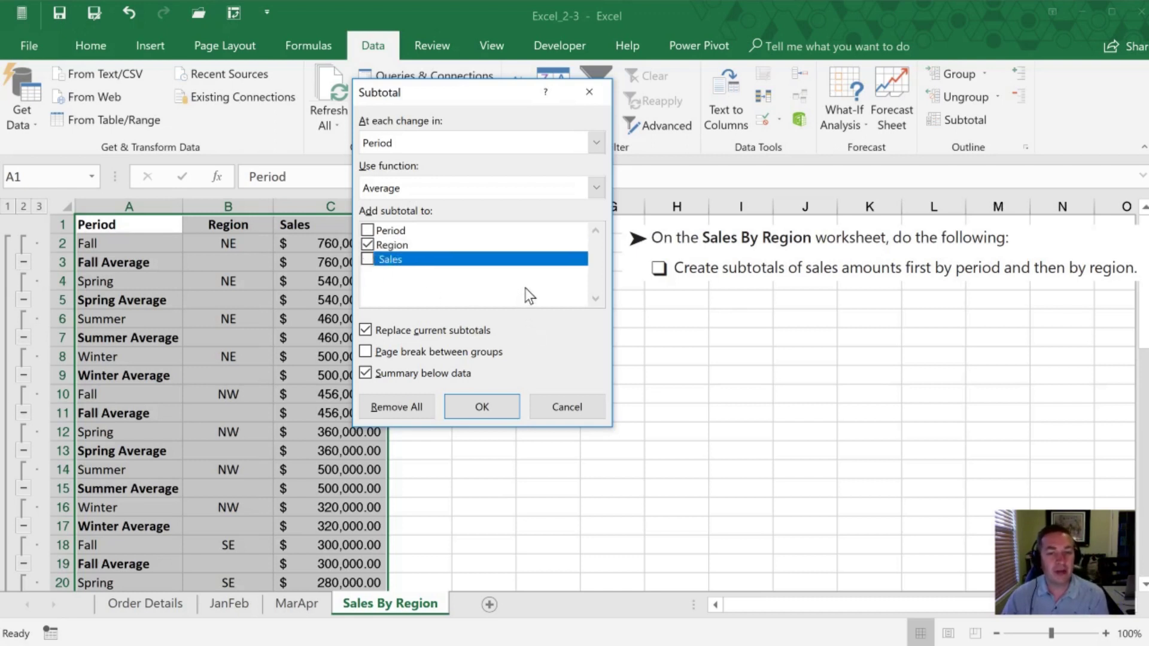
click(464, 405)
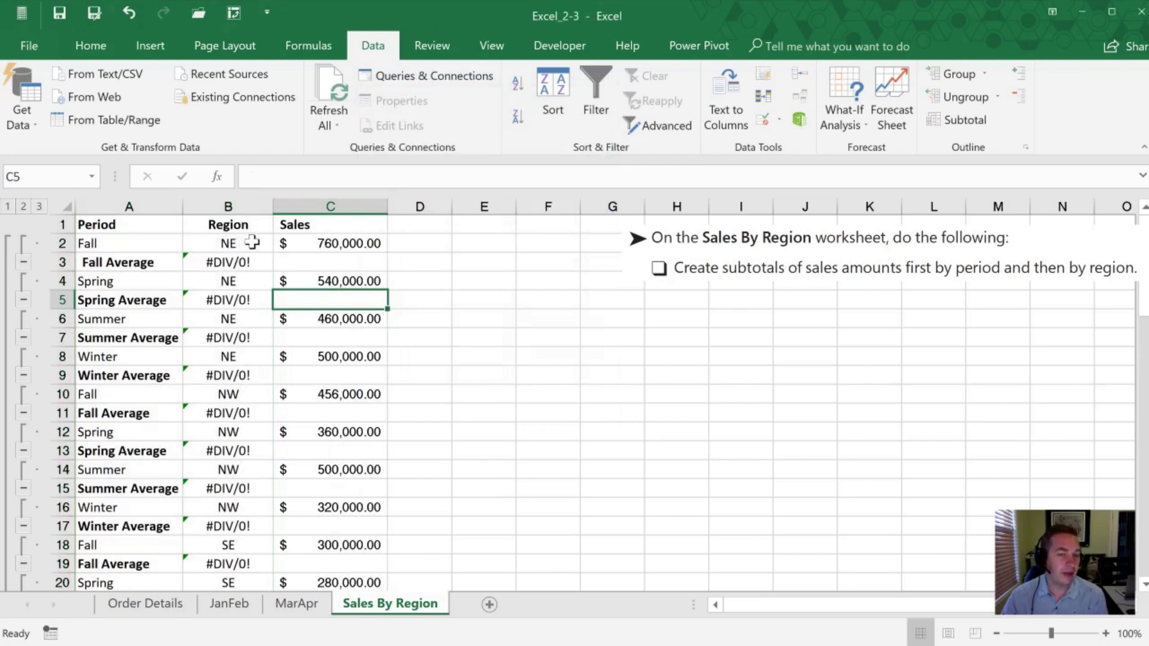
- Replace them with Count subtotals of Sales at each Region change, showing 4 per region
click(964, 125)
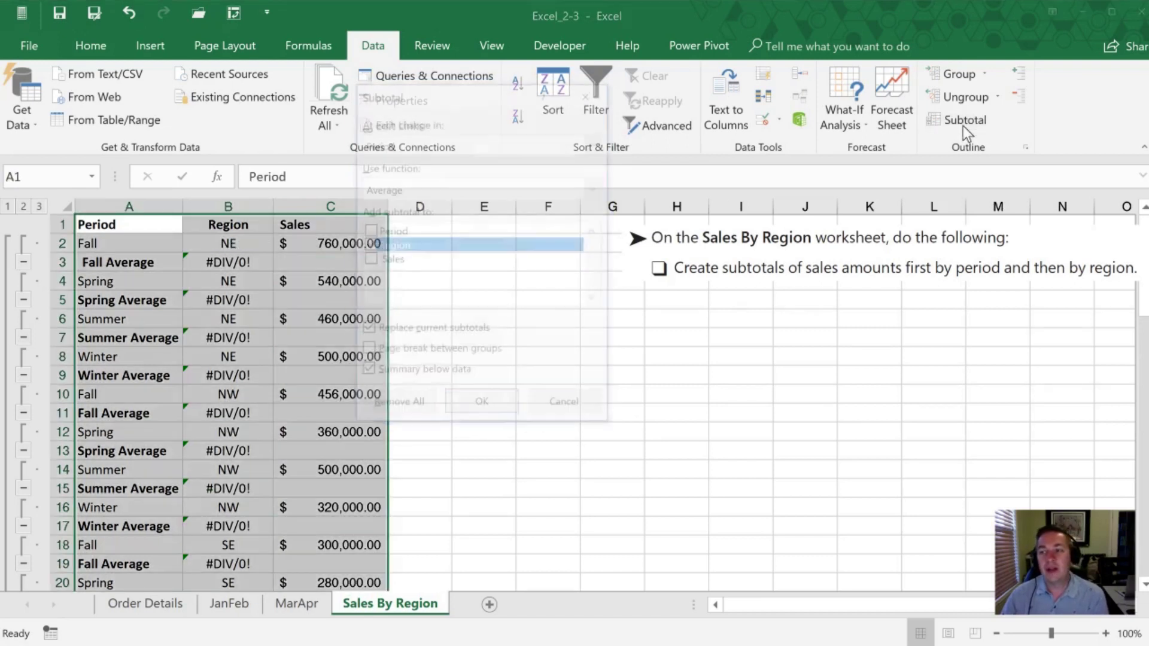
click(368, 261)
click(383, 245)
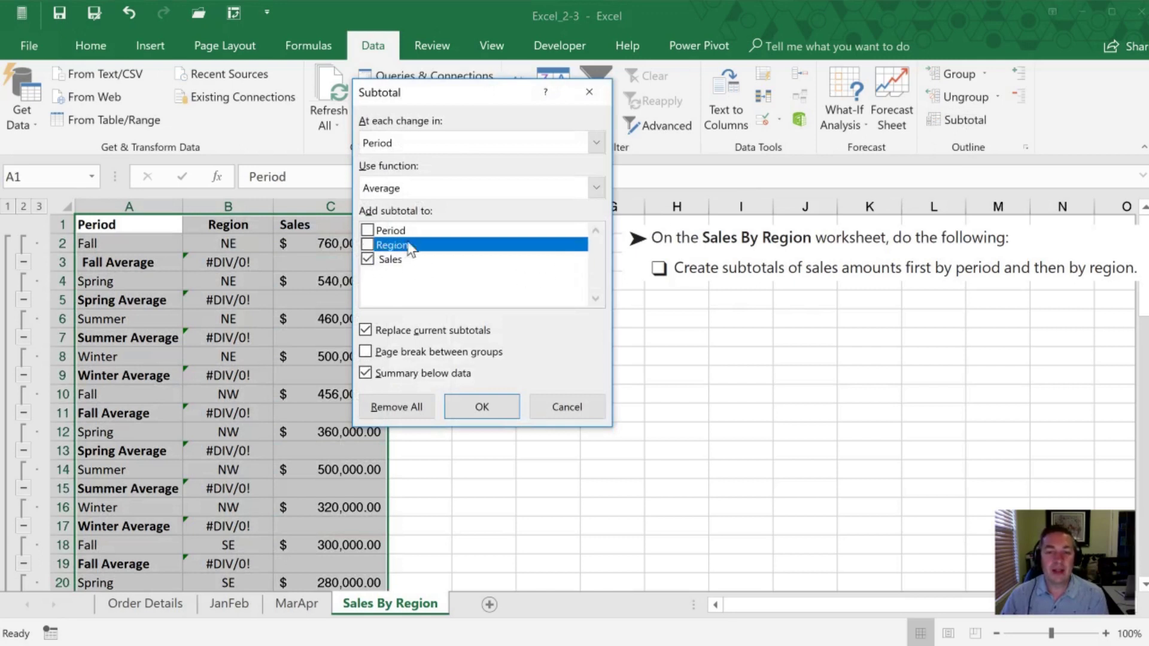
click(597, 188)
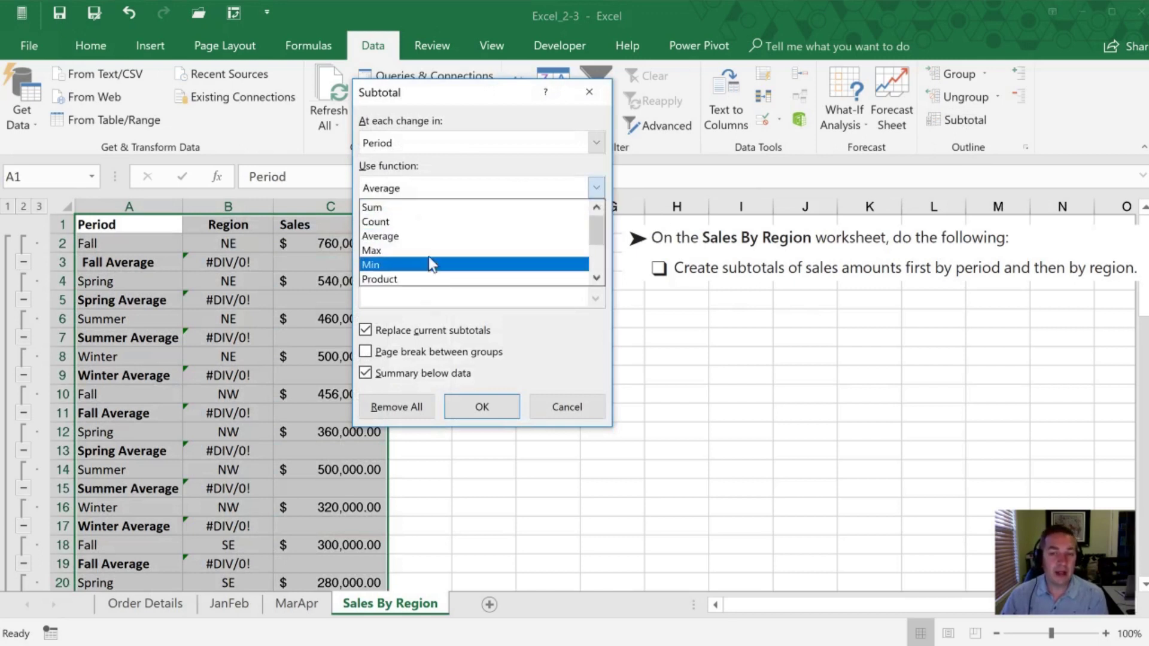
click(420, 225)
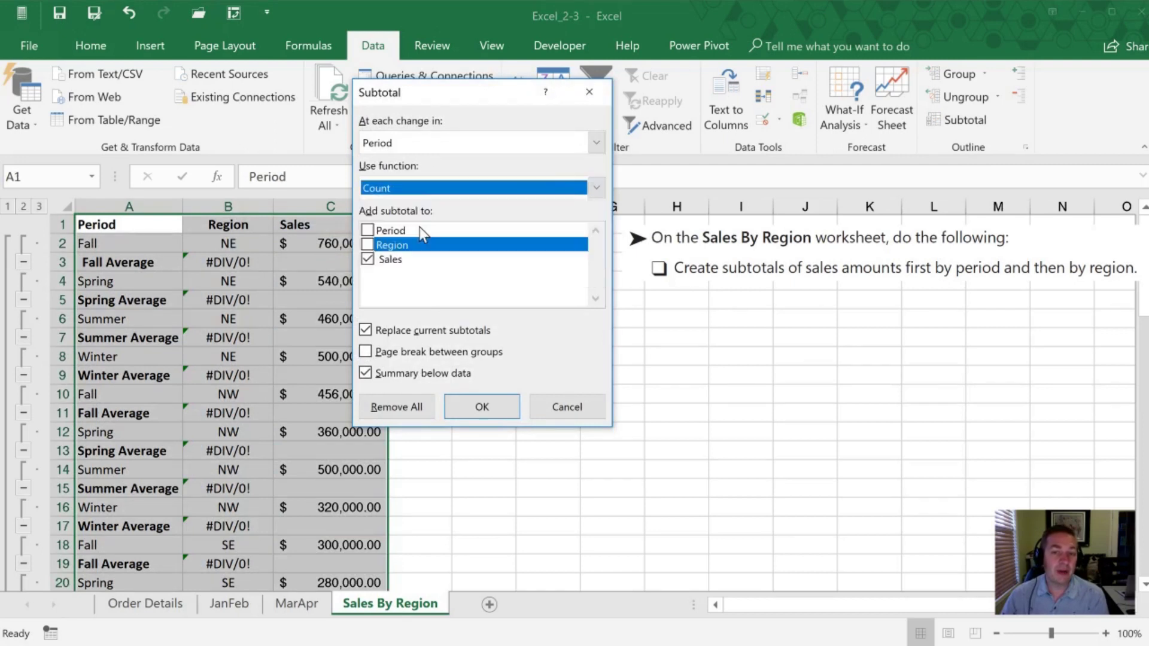
click(597, 142)
click(508, 175)
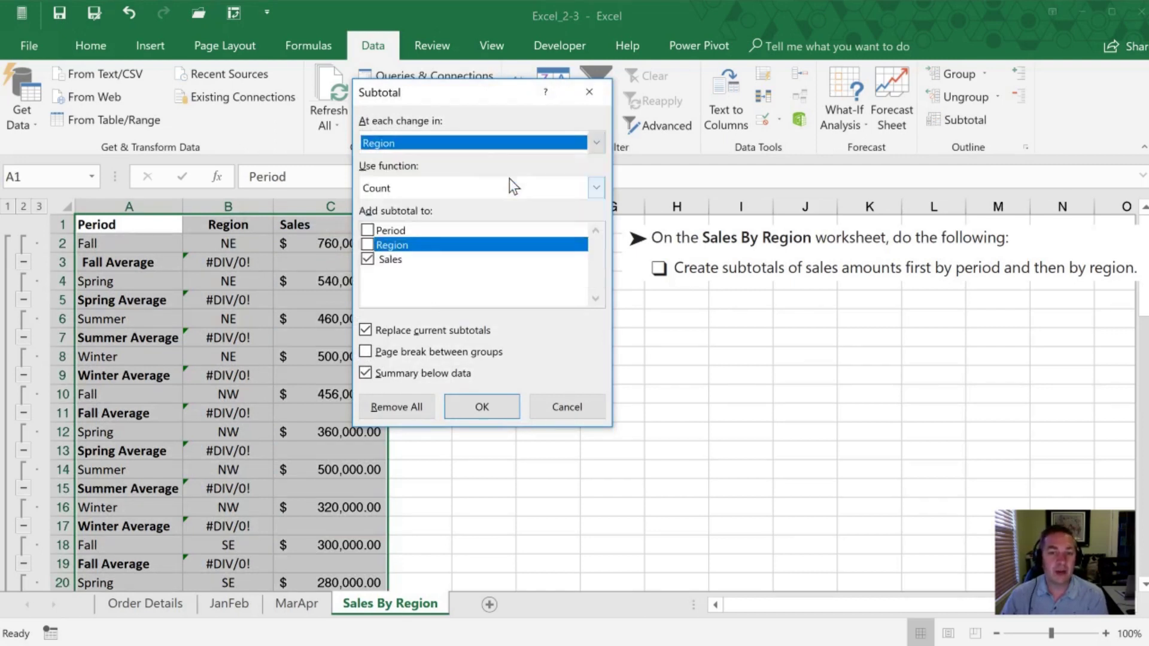
click(478, 407)
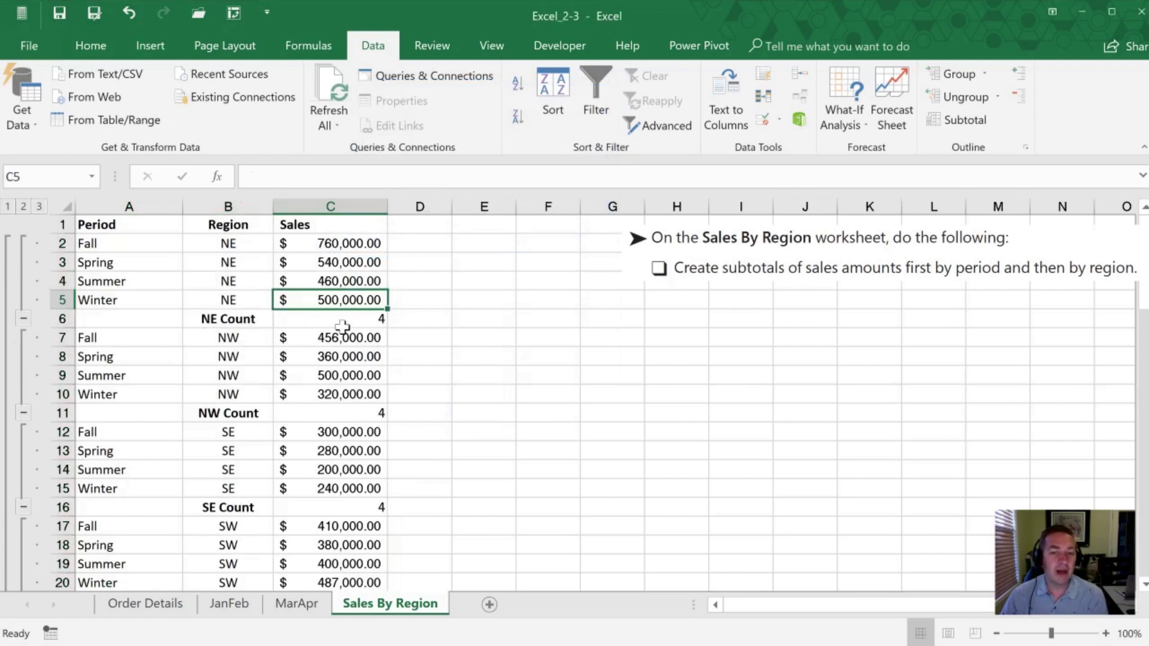